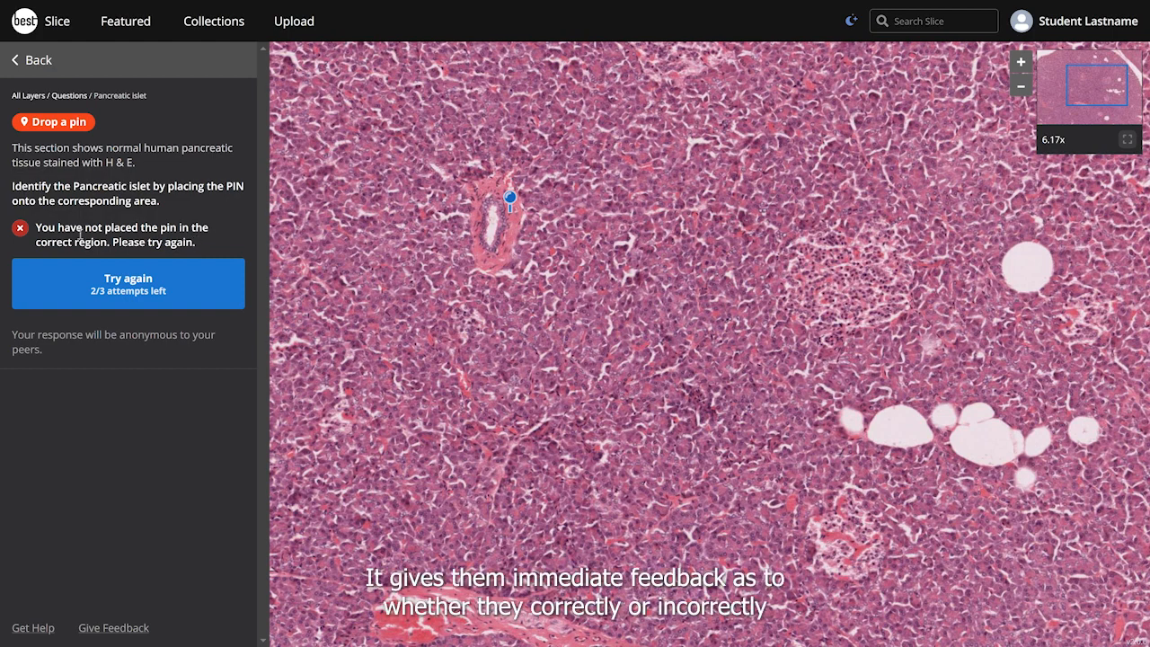
# Step: Retry the pancreatic islet question with the pin on the large pale cell cluster, check the response, and look through the answer feedback
pyautogui.click(215, 274)
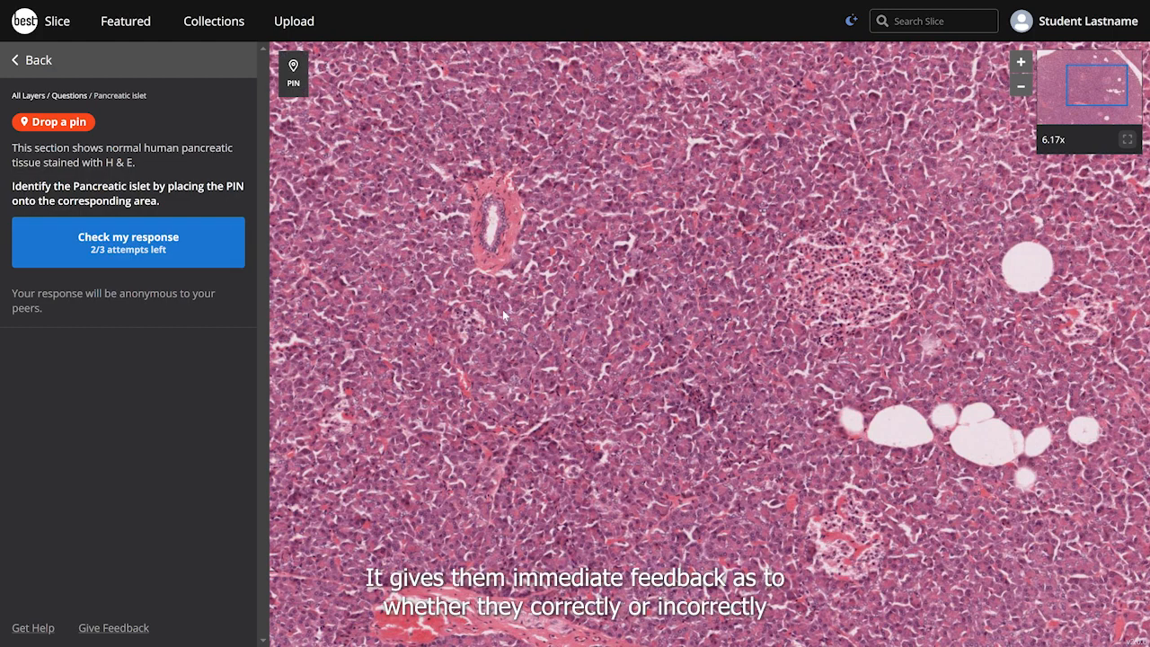
pyautogui.moveTo(293, 81); pyautogui.dragTo(825, 279)
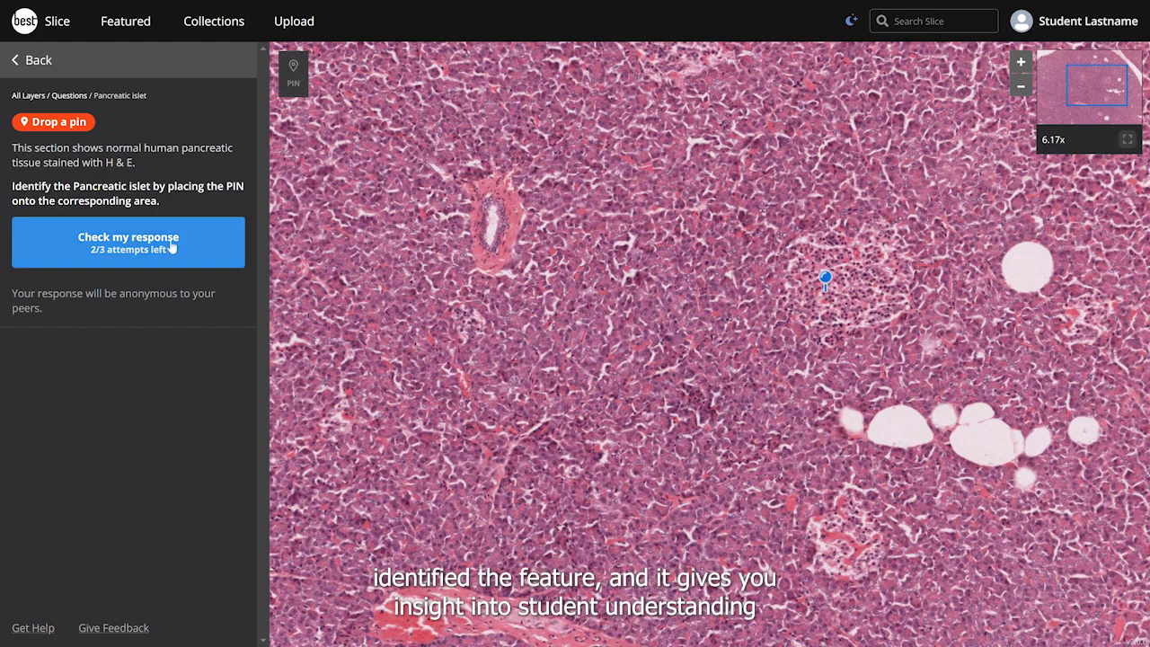
pyautogui.click(226, 251)
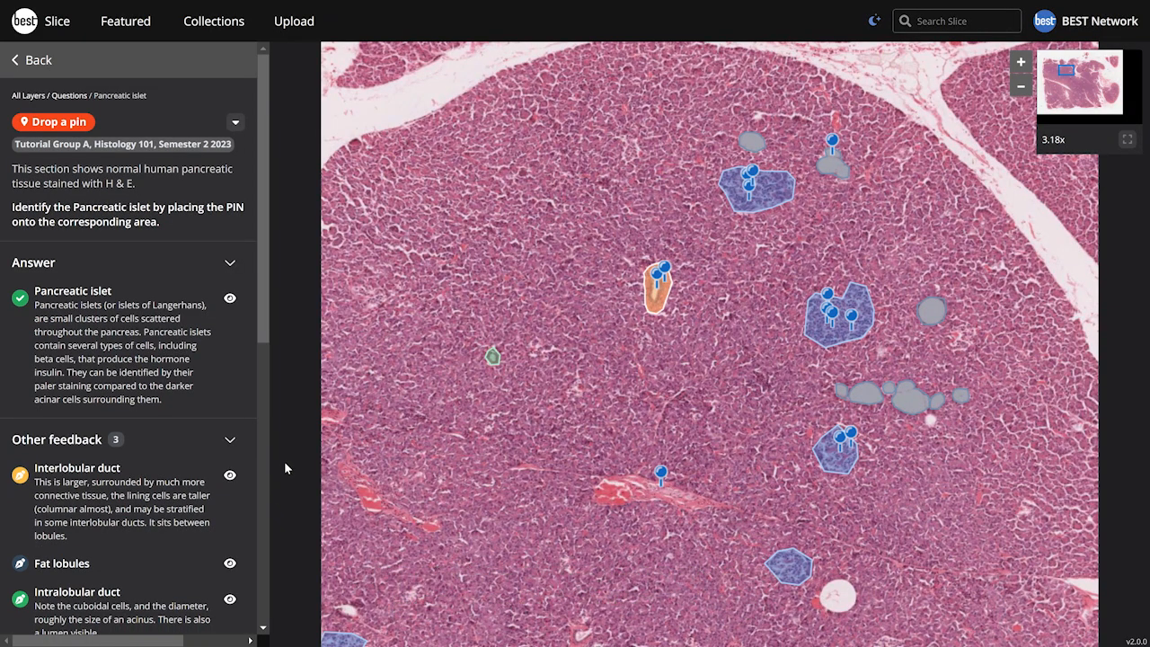
pyautogui.moveTo(264, 310); pyautogui.dragTo(266, 616)
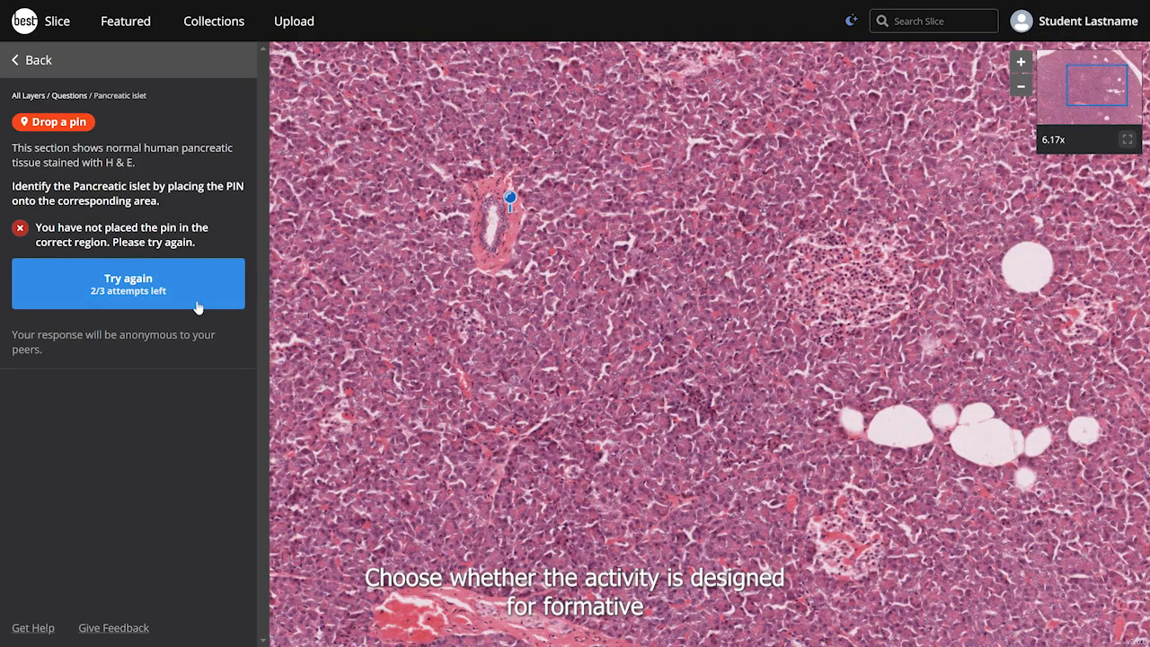
# Step: Answer the pin question again by placing the pin on a pale islet cluster, and submit the single-attempt version for checking
pyautogui.click(129, 280)
pyautogui.click(296, 86)
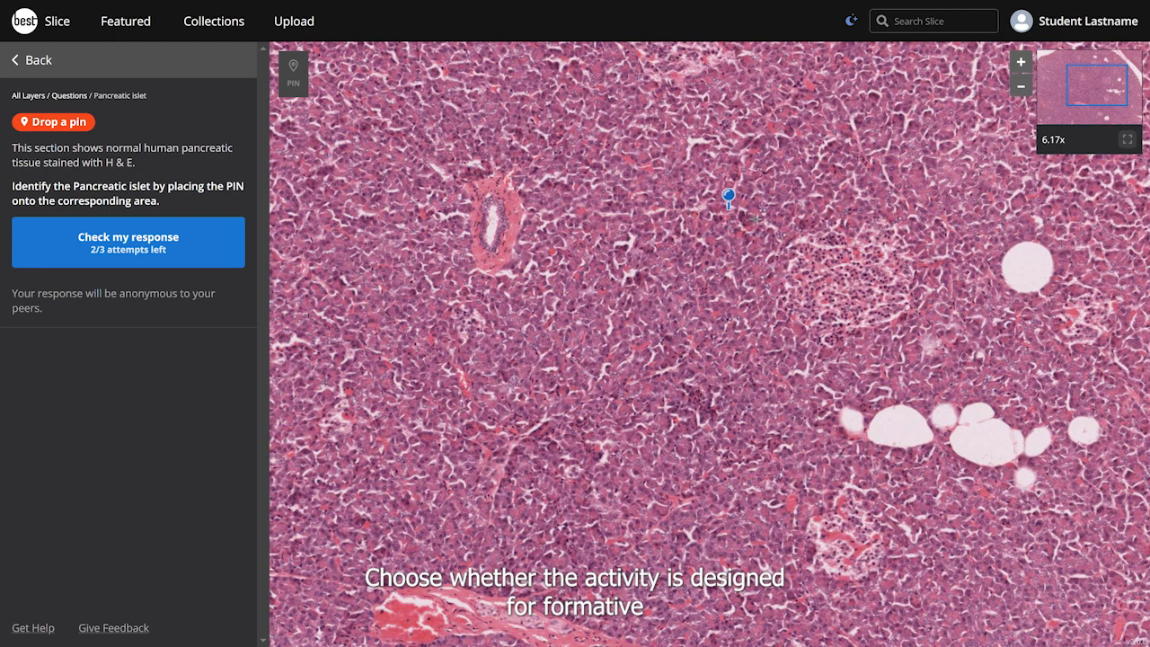
pyautogui.click(824, 279)
pyautogui.click(171, 247)
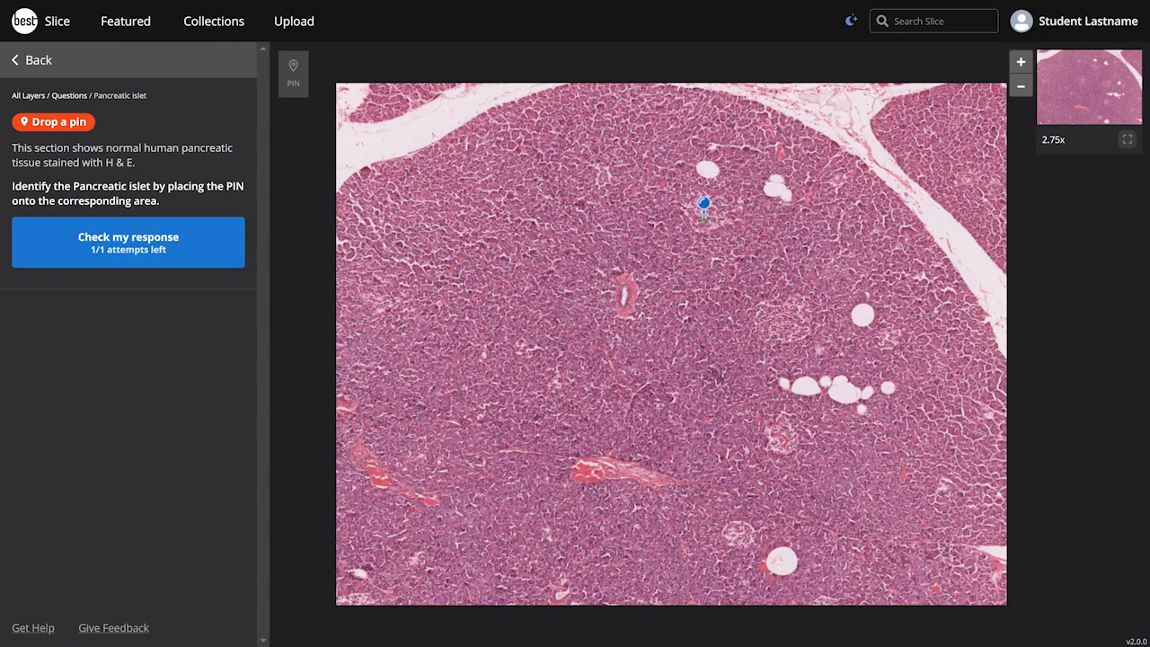
pyautogui.click(189, 250)
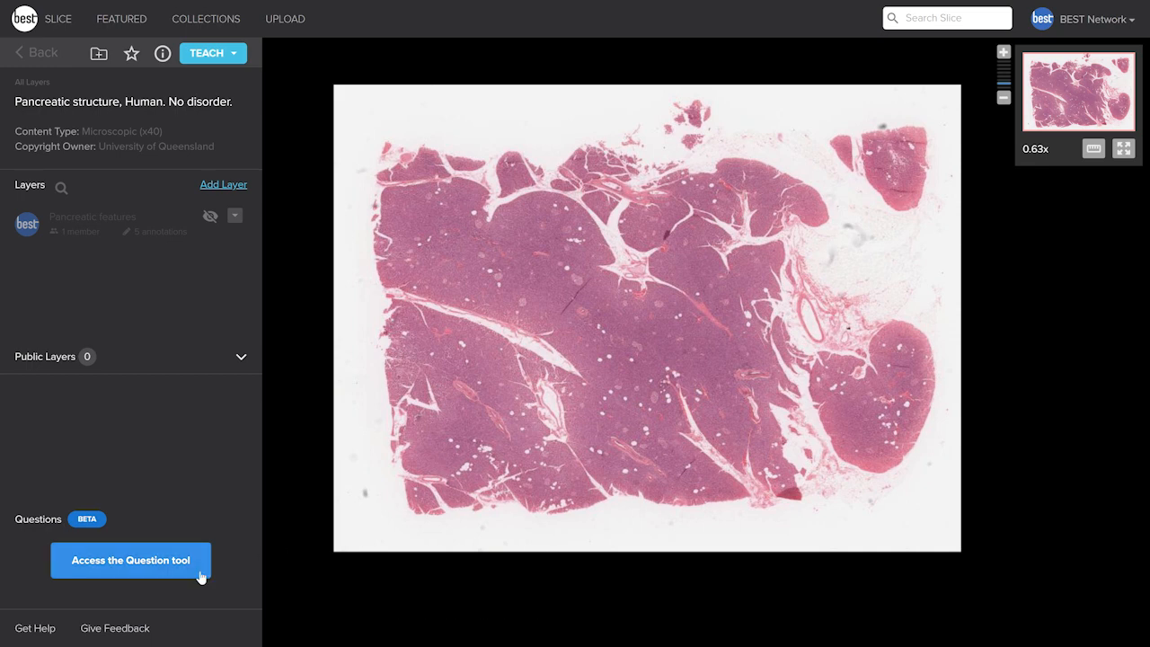
# Step: Access the Question tool for the pancreatic slide and create a new question of the Drop a pin type
pyautogui.click(167, 560)
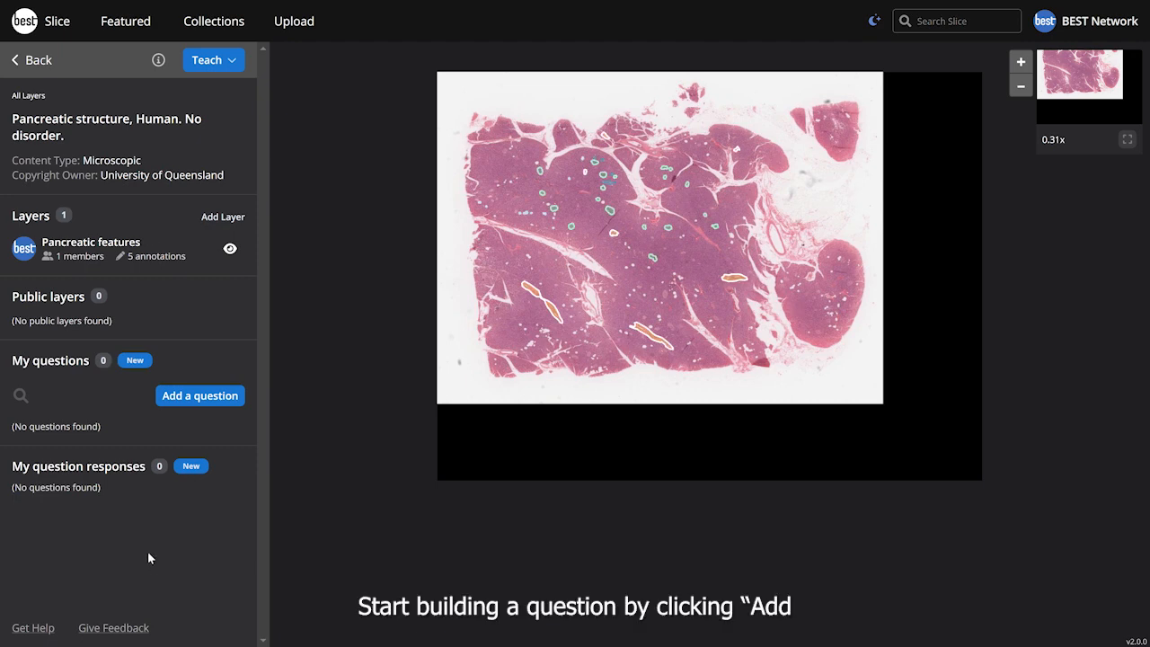
pyautogui.click(203, 404)
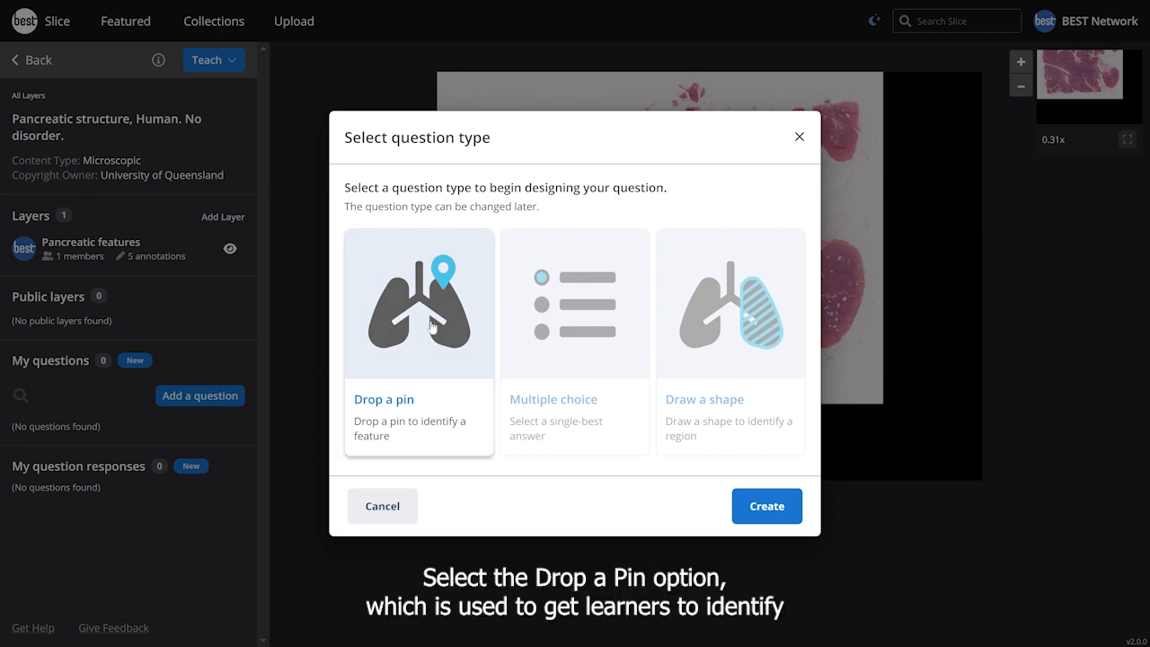
pyautogui.click(428, 355)
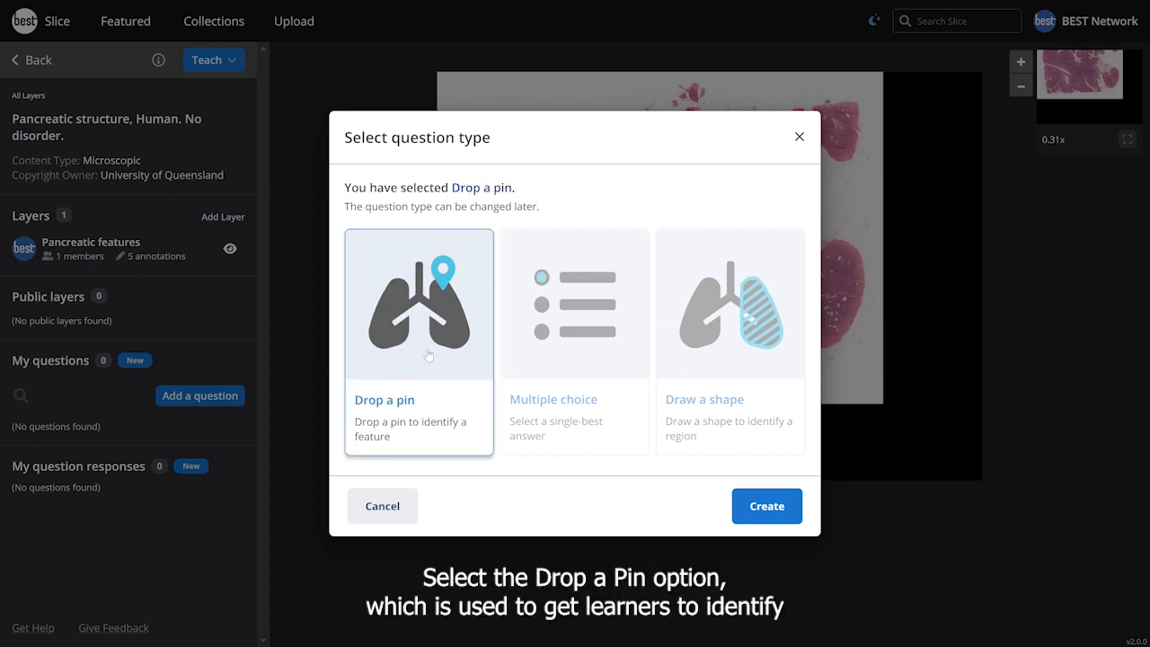
pyautogui.click(771, 509)
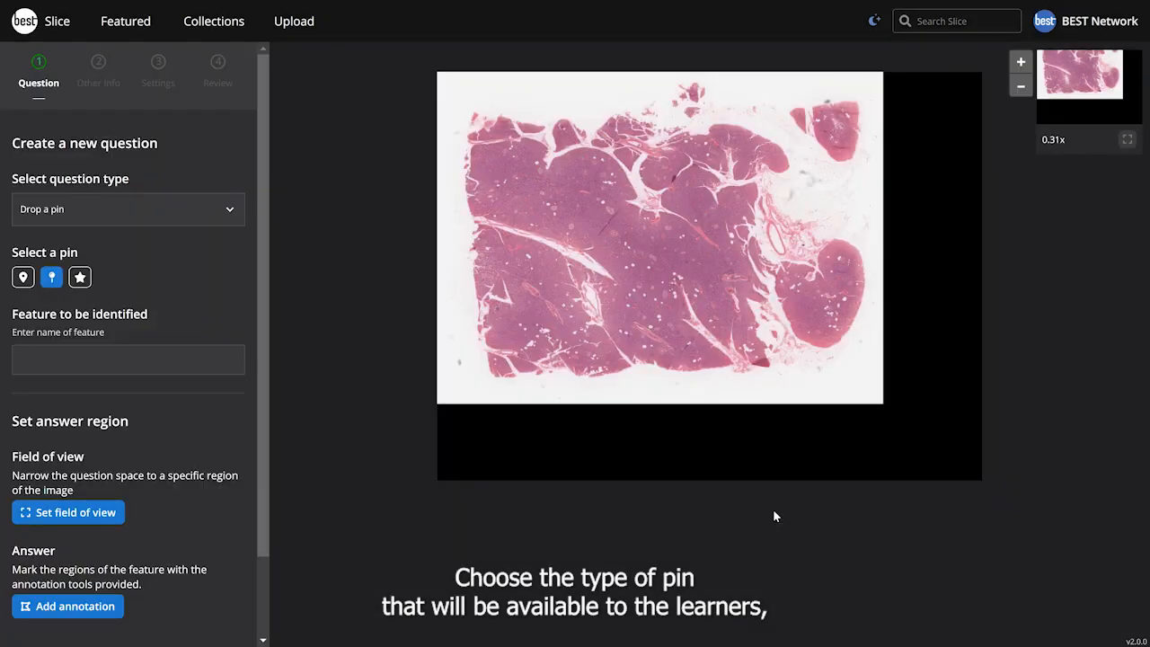
# Step: Try the available pin styles, choose the round-headed pin, and name the feature to be identified "Pancreatic islet"
pyautogui.click(24, 279)
pyautogui.click(52, 278)
pyautogui.click(79, 280)
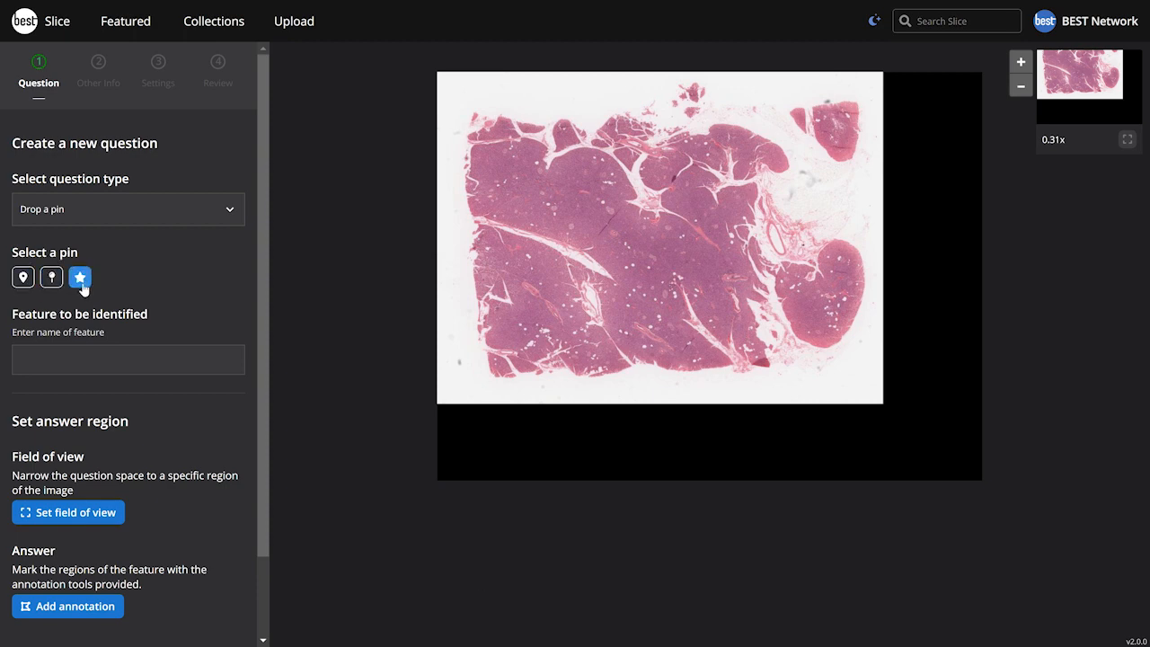
pyautogui.click(52, 284)
pyautogui.click(61, 361)
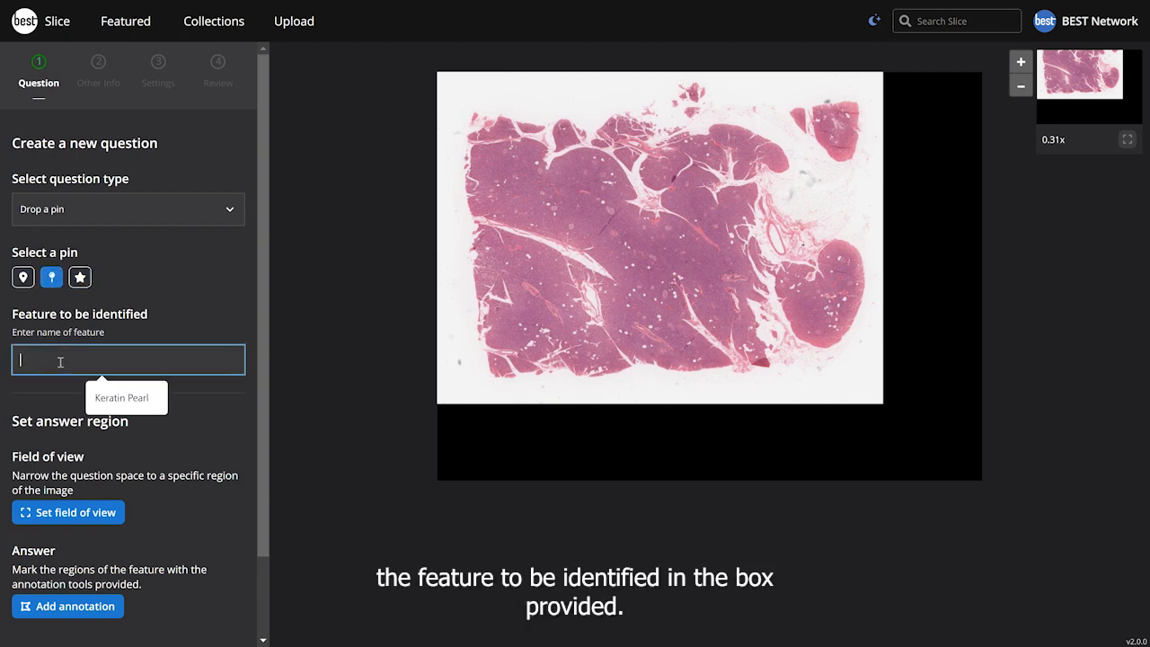
pyautogui.write('Pancreatic islet')
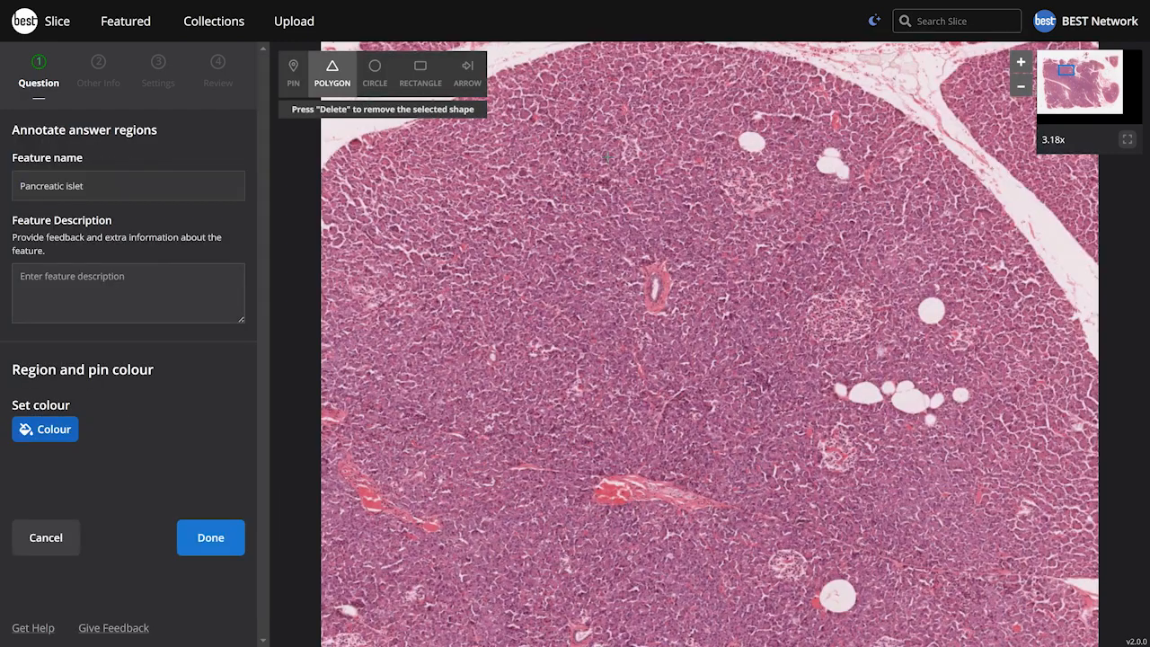
# Step: Outline the islet beneath the small upper fat lobule and the larger islet below it with polygons as answer regions
pyautogui.click(740, 169)
pyautogui.click(719, 182)
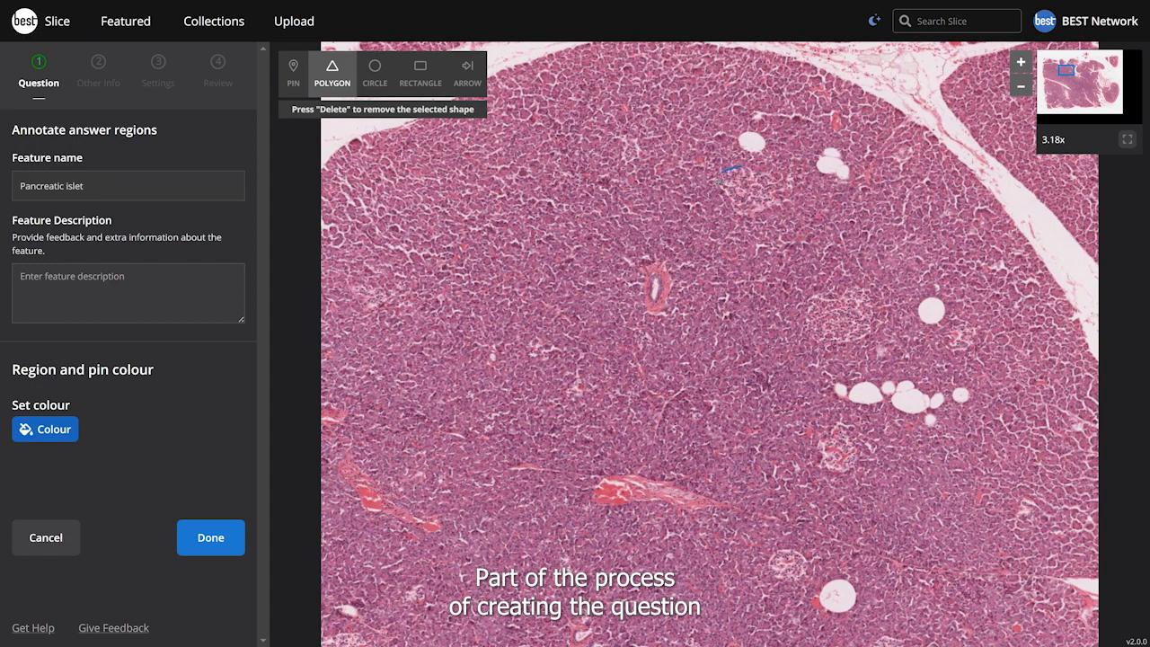
pyautogui.click(733, 210)
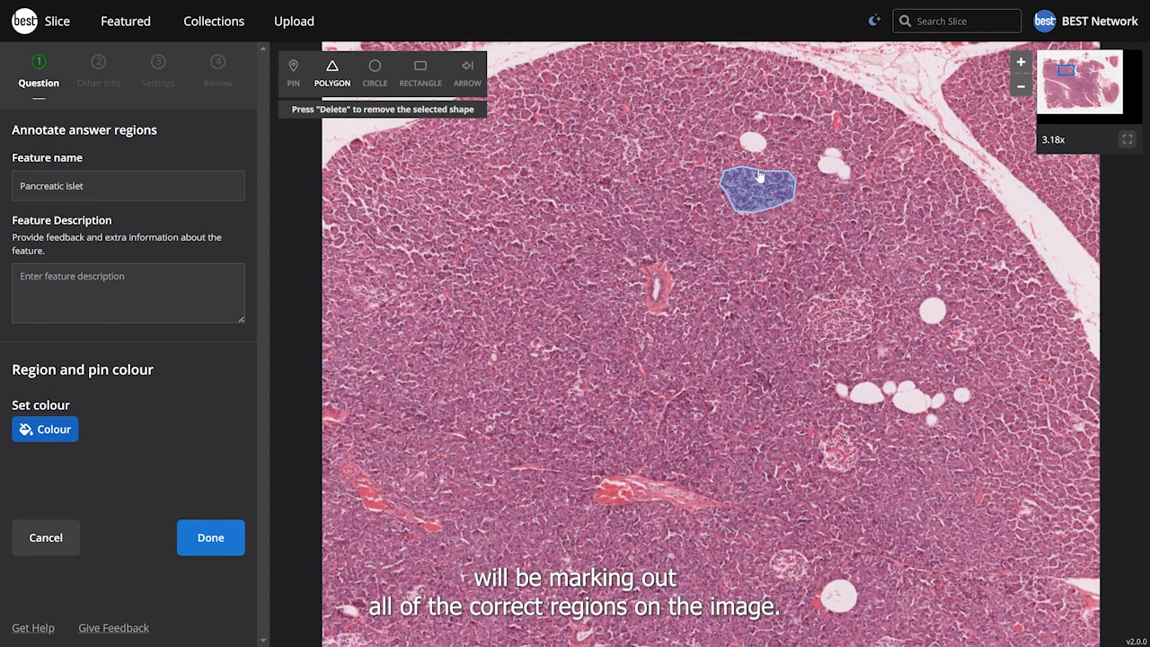
pyautogui.click(826, 342)
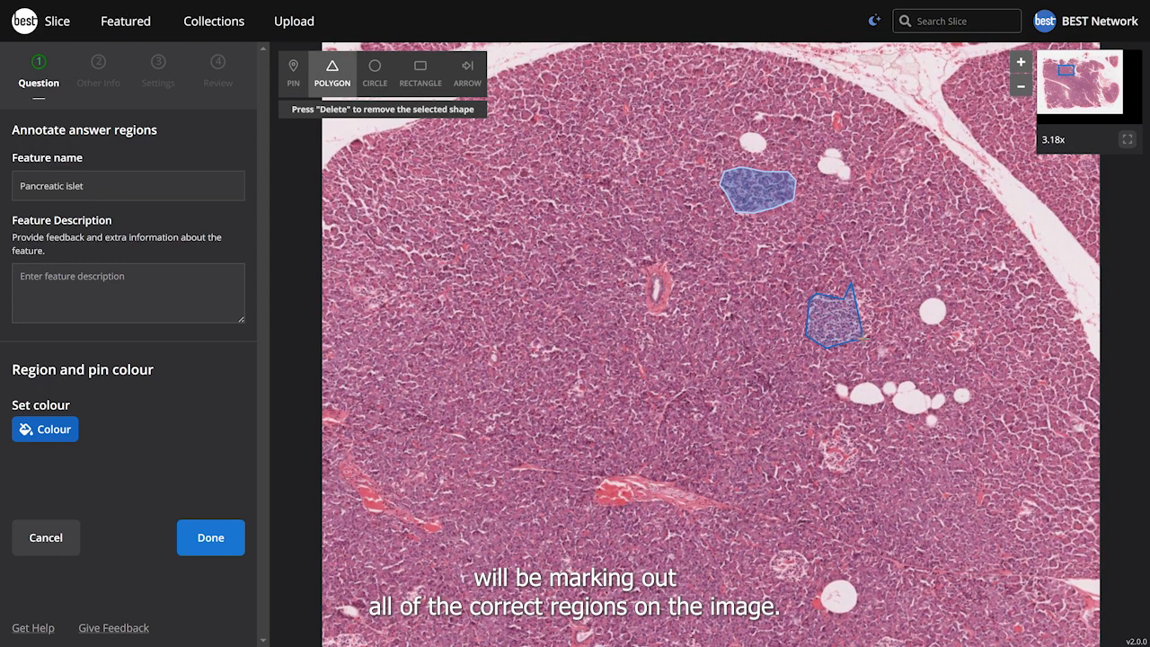
pyautogui.click(847, 285)
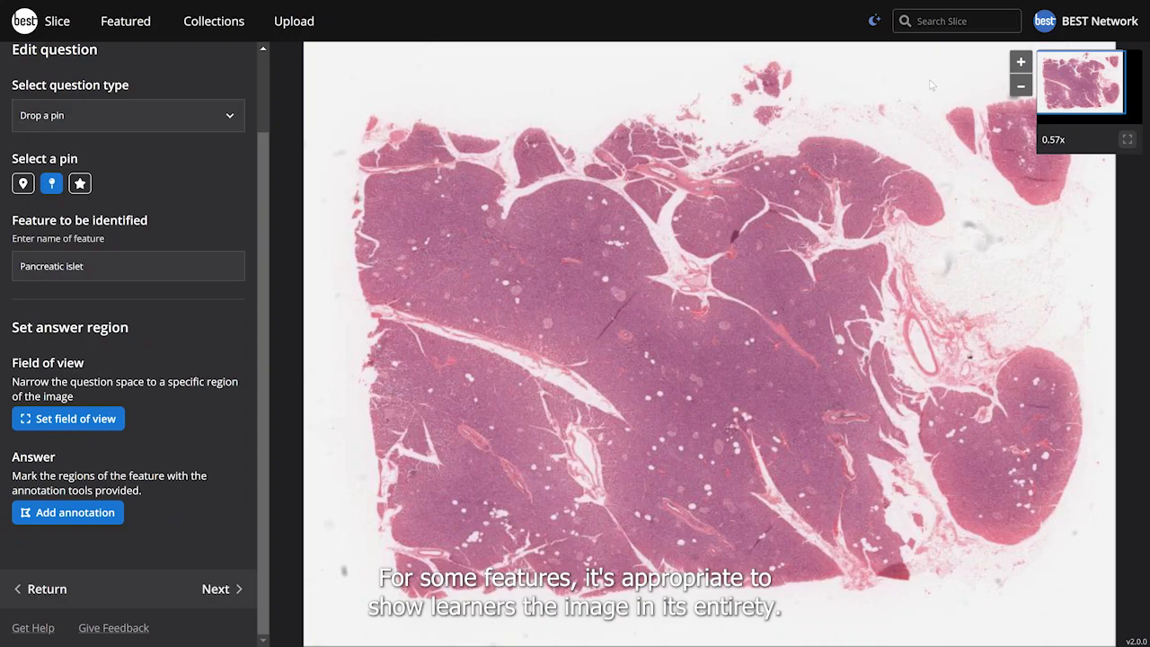
# Step: Restrict the question's field of view to a small rectangle over the rounded lobule in the tissue's upper-left area and confirm it
pyautogui.click(68, 418)
pyautogui.moveTo(967, 206); pyautogui.dragTo(952, 333)
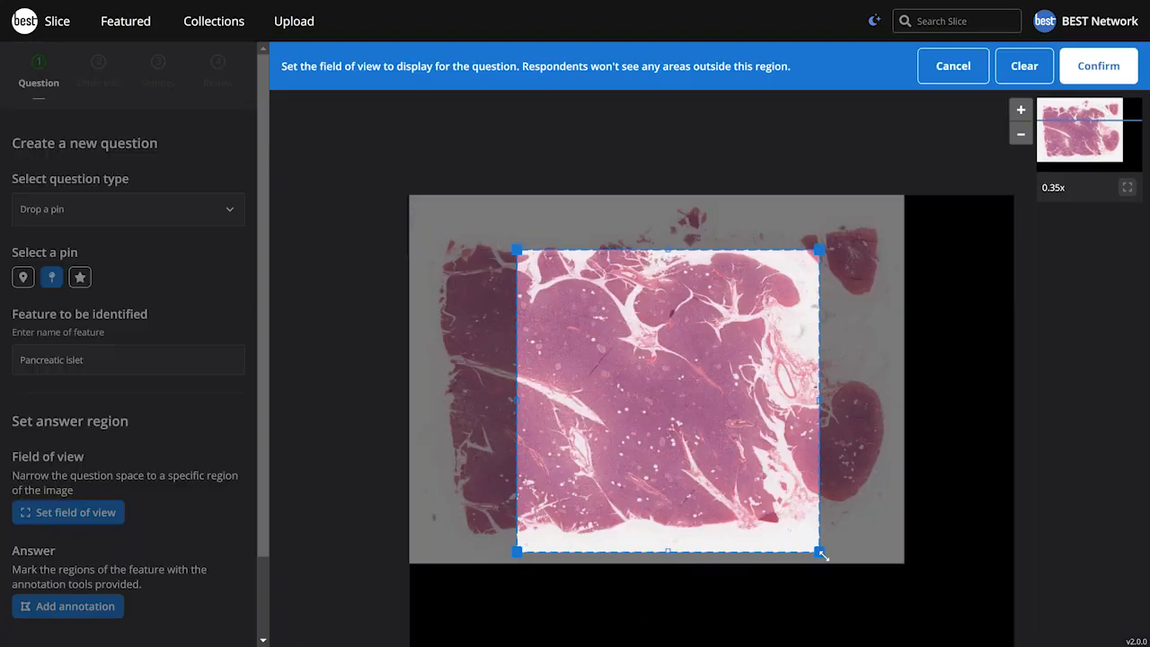
pyautogui.moveTo(823, 555); pyautogui.dragTo(634, 347)
pyautogui.moveTo(516, 250); pyautogui.dragTo(534, 278)
pyautogui.moveTo(639, 313); pyautogui.dragTo(621, 313)
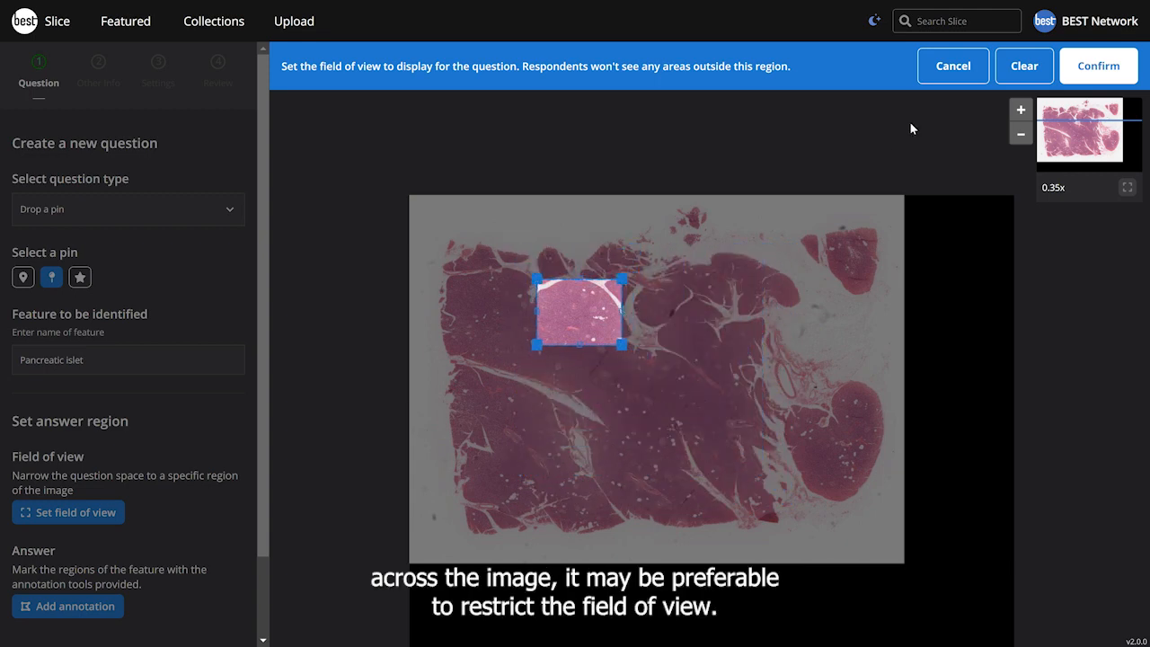
pyautogui.click(1127, 71)
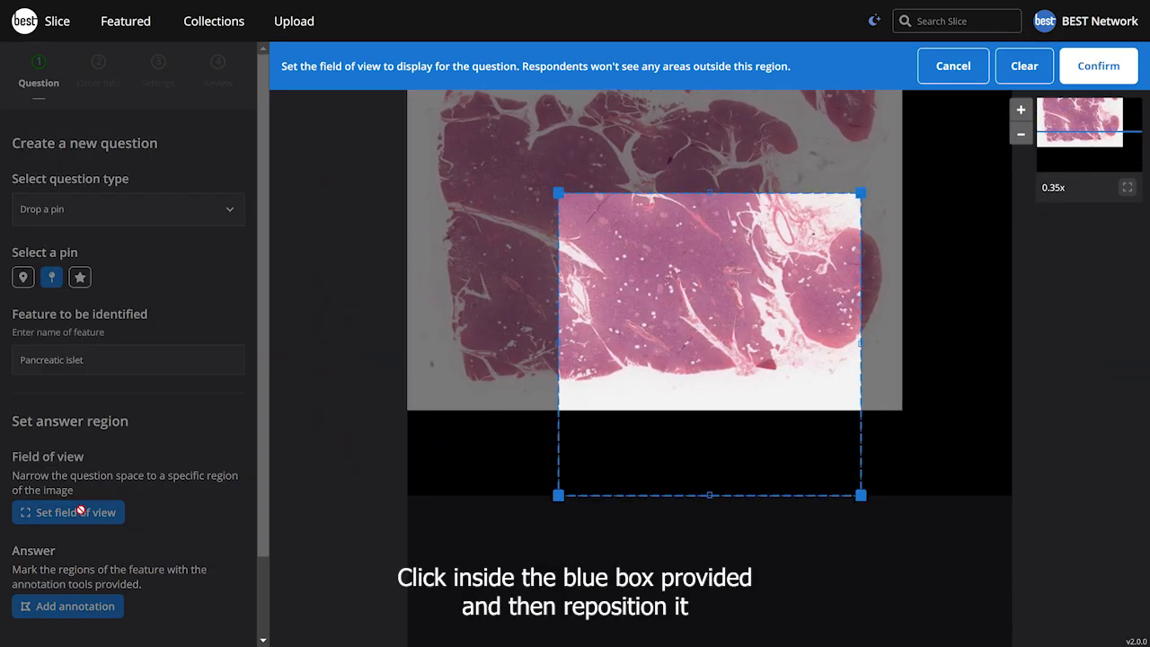
# Step: Reposition the field-of-view box over the tissue, shrink it to the rounded upper-left lobule, and confirm the selection
pyautogui.moveTo(648, 345); pyautogui.dragTo(605, 247)
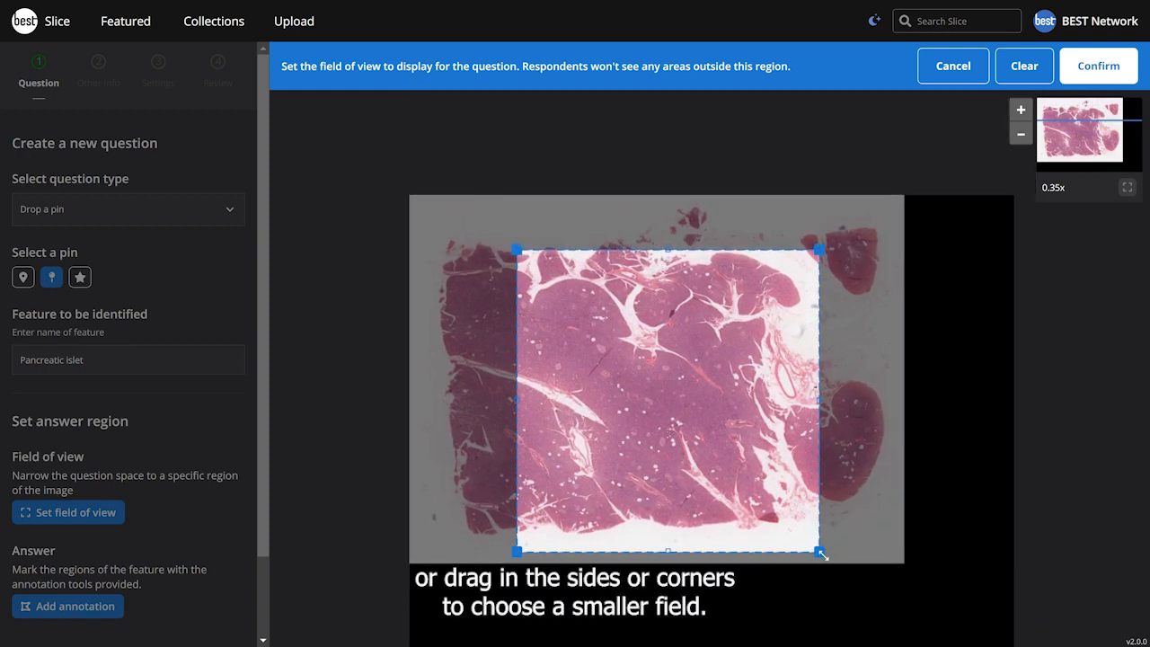
pyautogui.moveTo(821, 554); pyautogui.dragTo(634, 347)
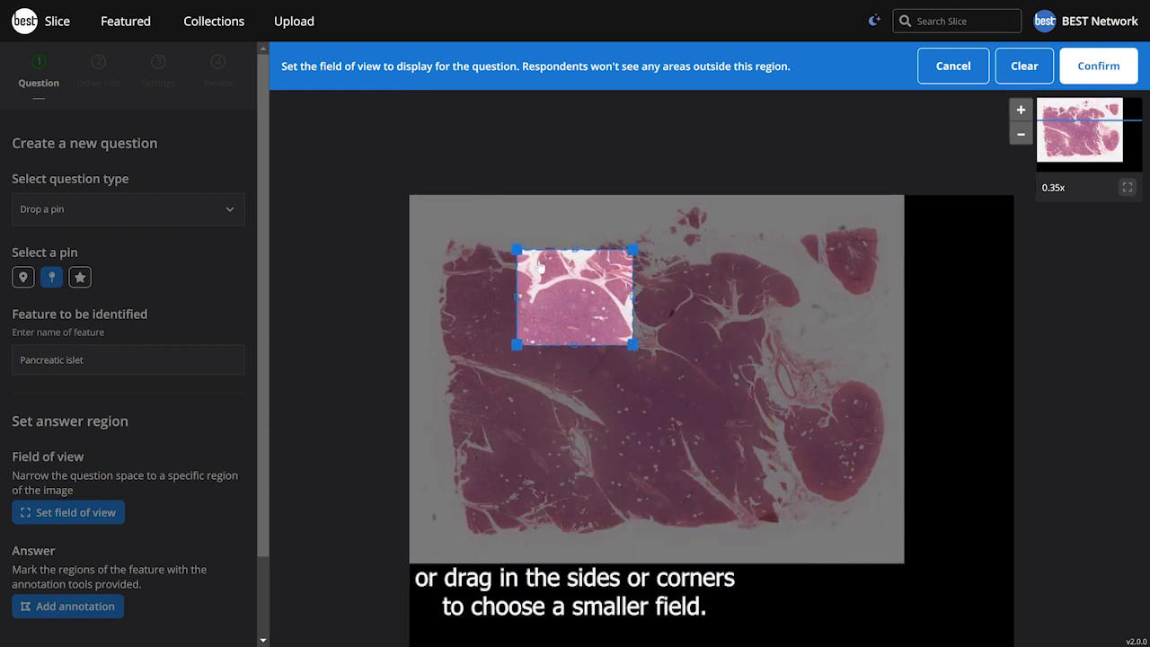
pyautogui.moveTo(516, 250); pyautogui.dragTo(535, 277)
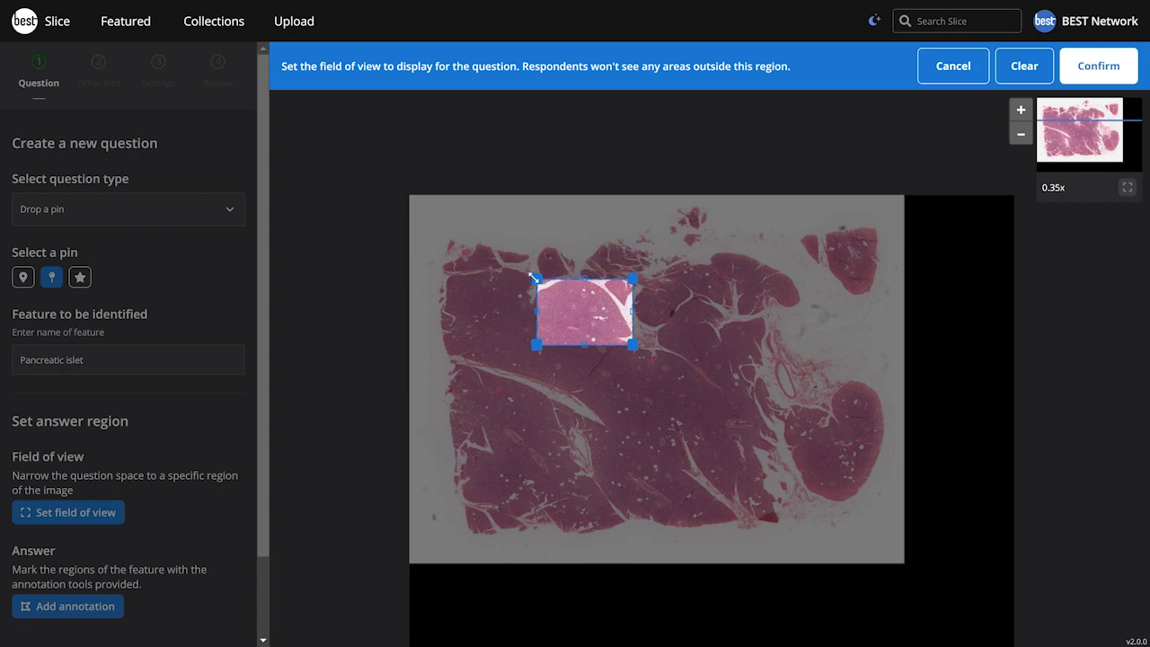
pyautogui.moveTo(633, 314); pyautogui.dragTo(622, 316)
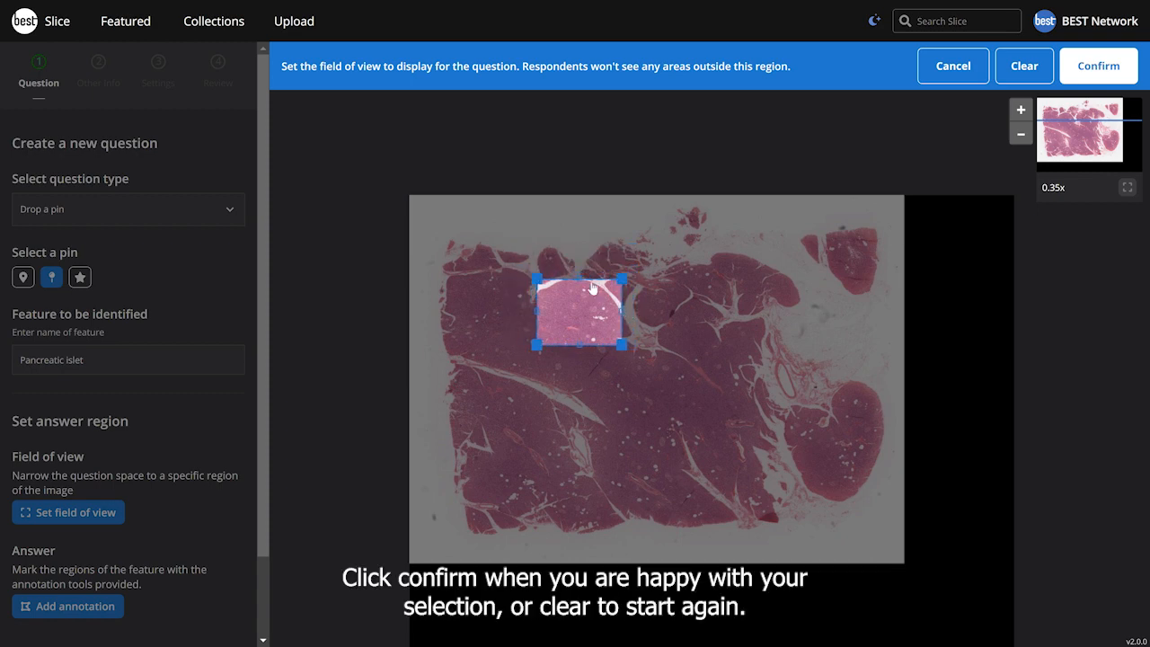
pyautogui.click(1128, 72)
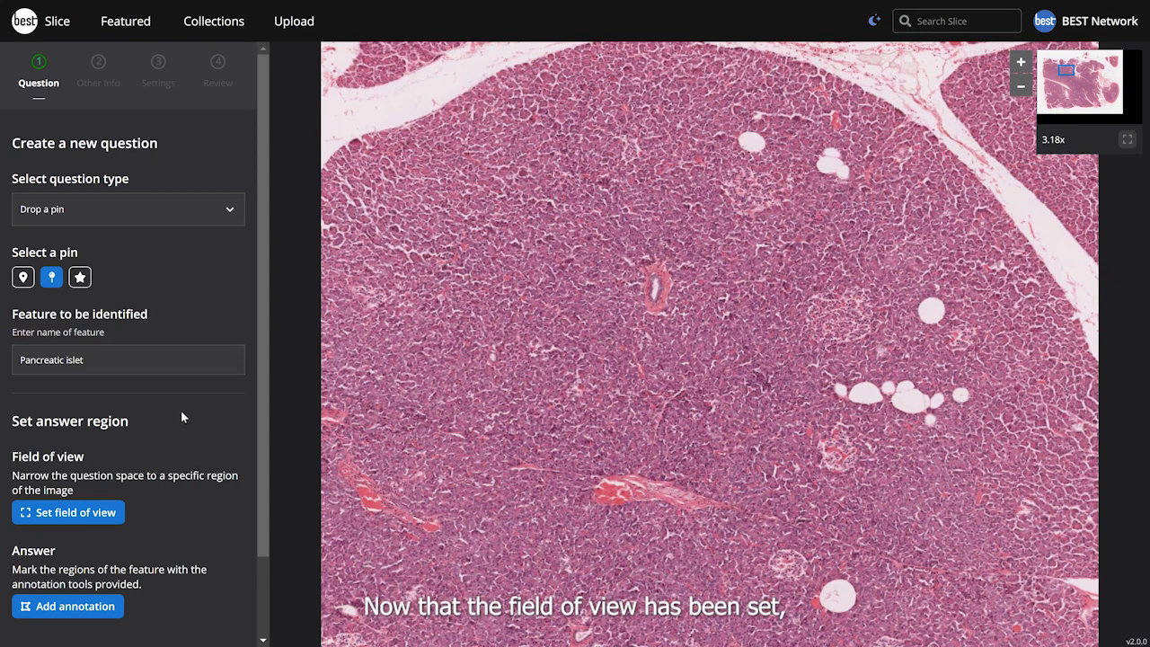
# Step: Add an answer region from the existing "Pancreatic Islets" annotation in the Pancreatic features layer
pyautogui.scroll(-2, 172, 420)
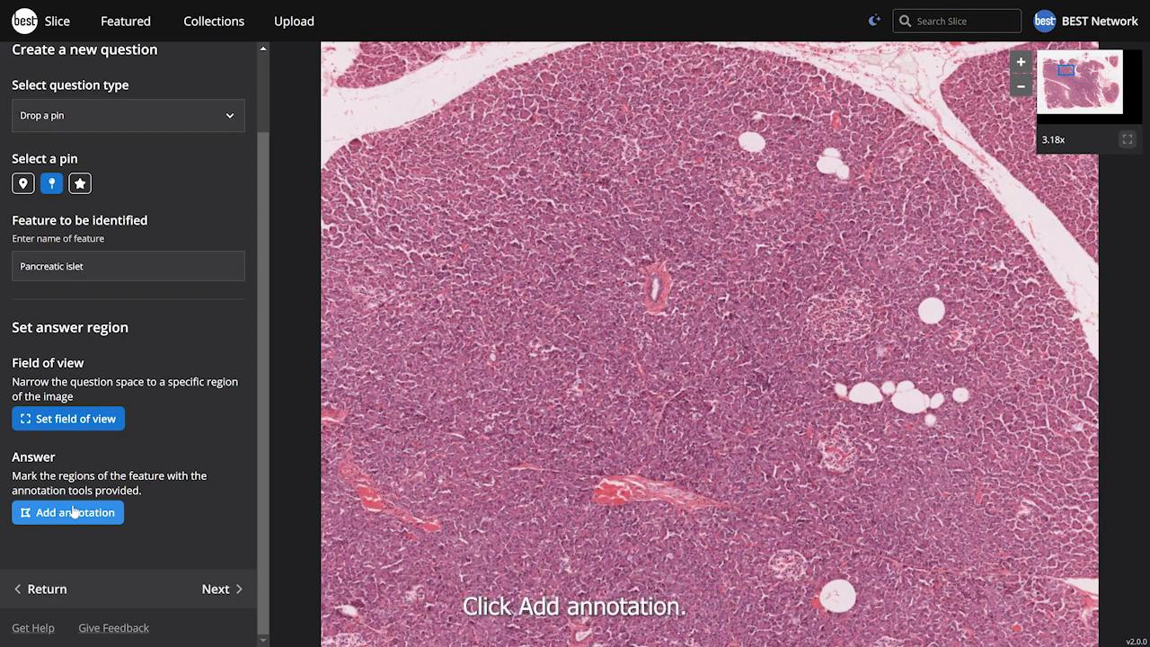
pyautogui.click(82, 518)
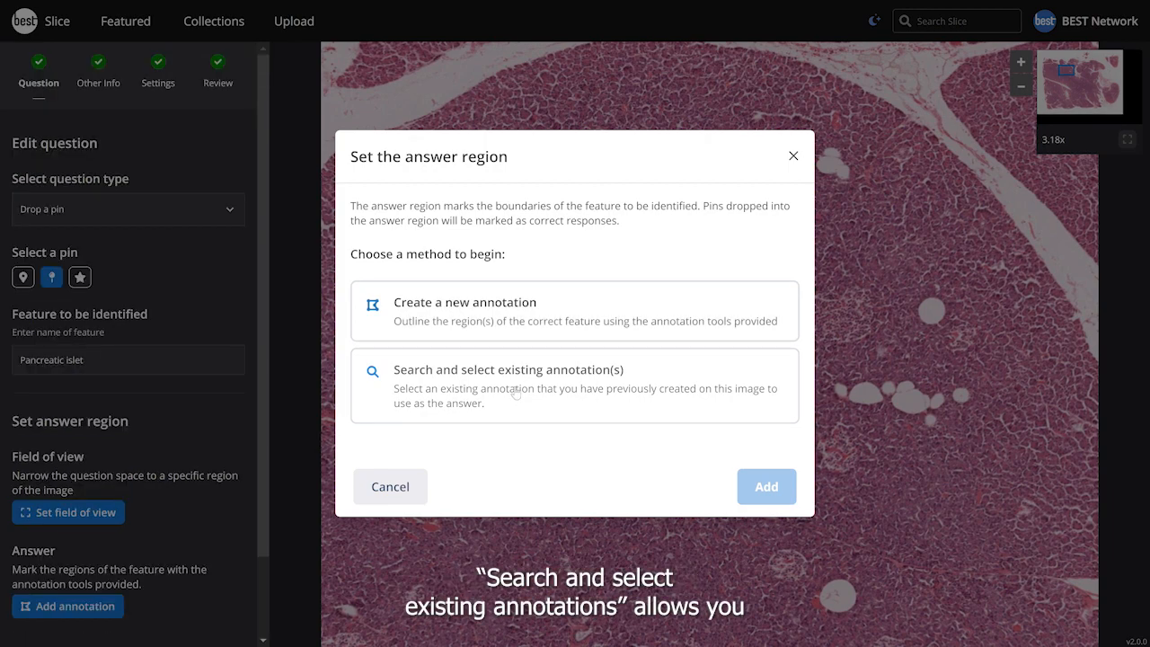
pyautogui.click(517, 392)
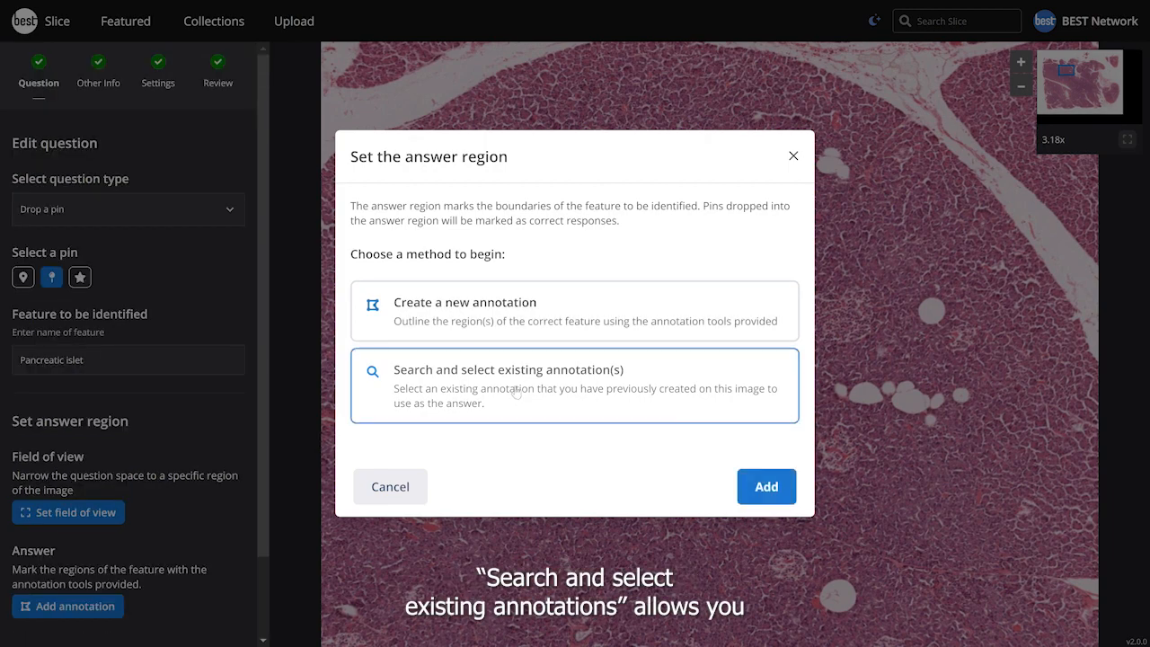
pyautogui.click(759, 485)
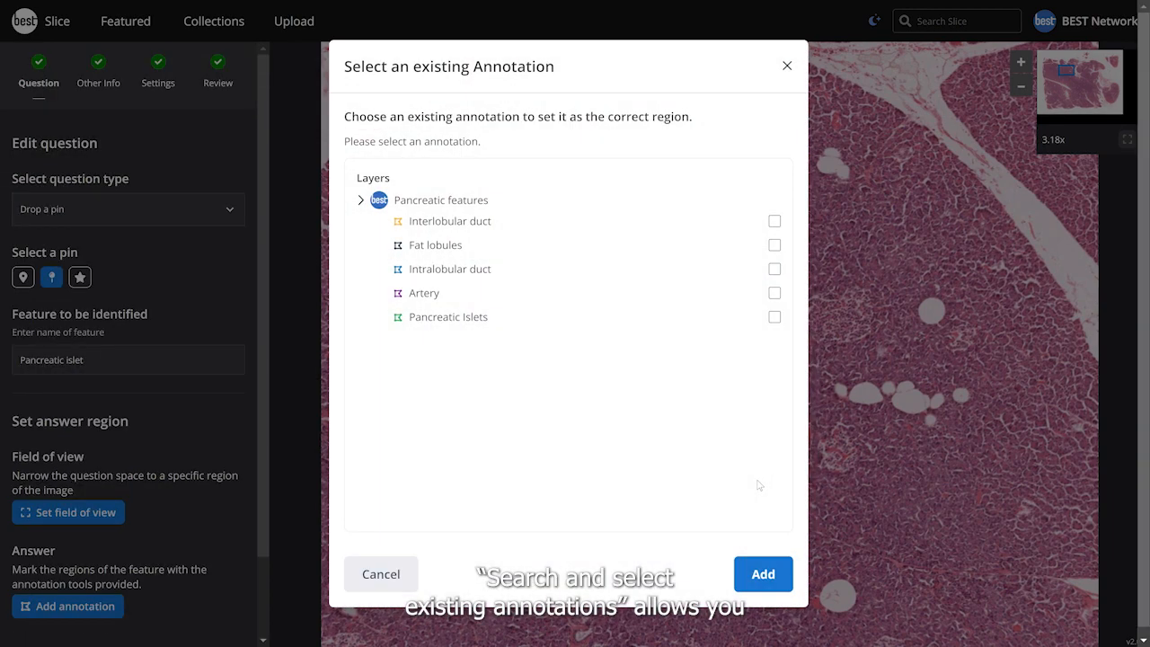
pyautogui.click(774, 319)
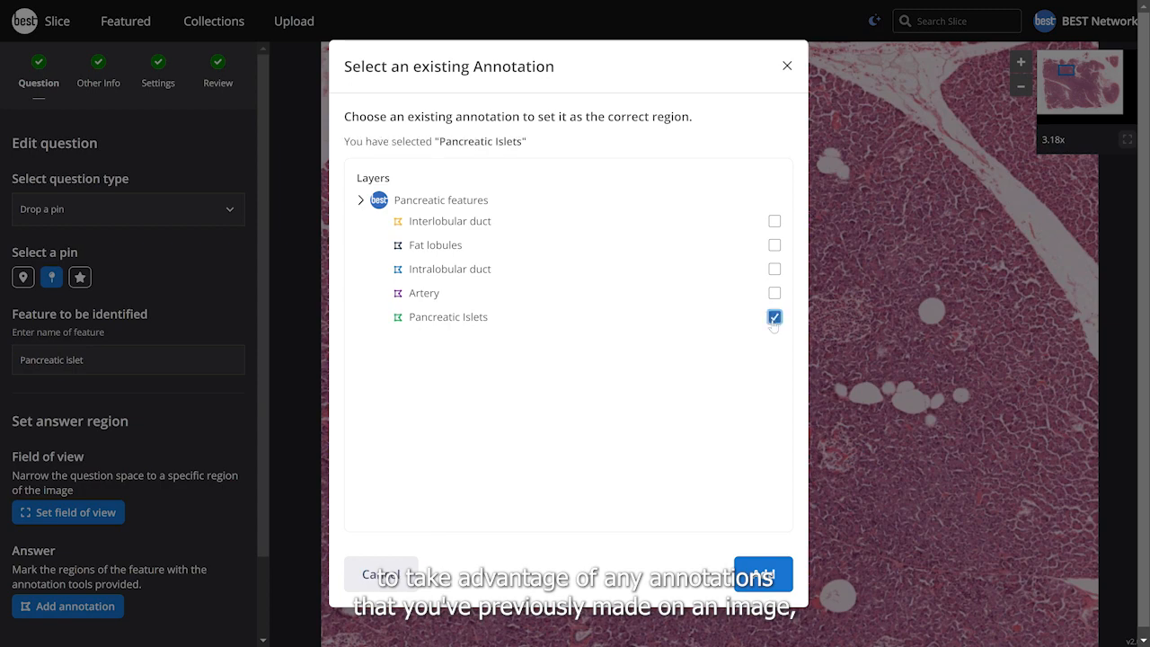
pyautogui.click(761, 568)
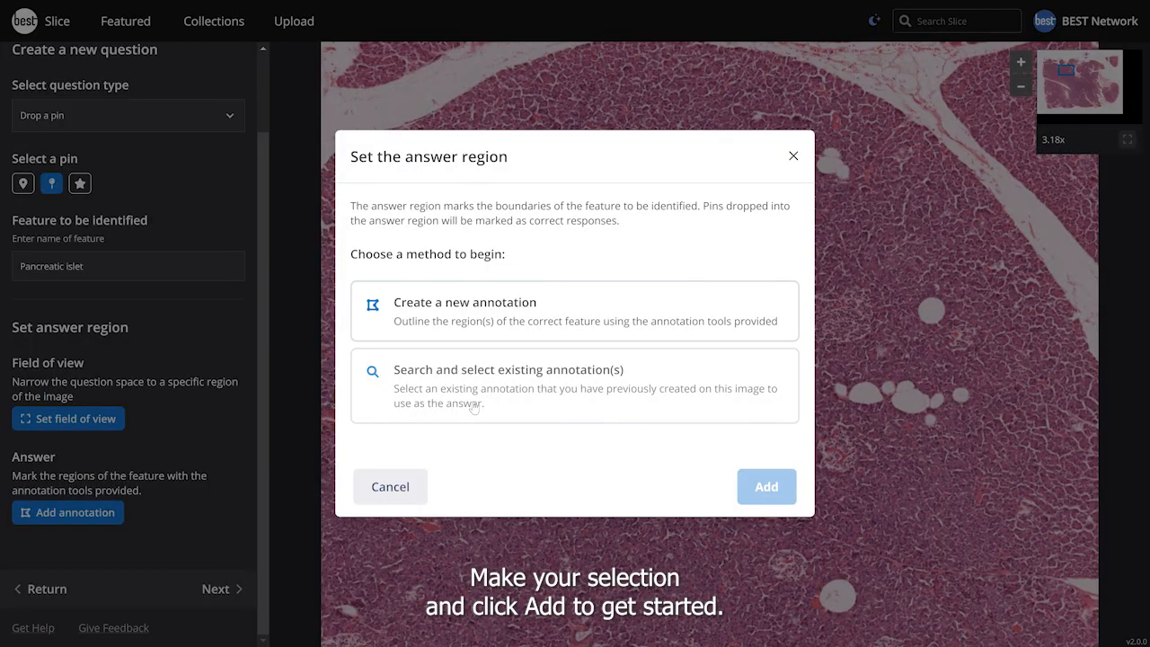
# Step: Create a new answer annotation and outline the islet just beneath the small upper fat lobule with a polygon
pyautogui.click(501, 314)
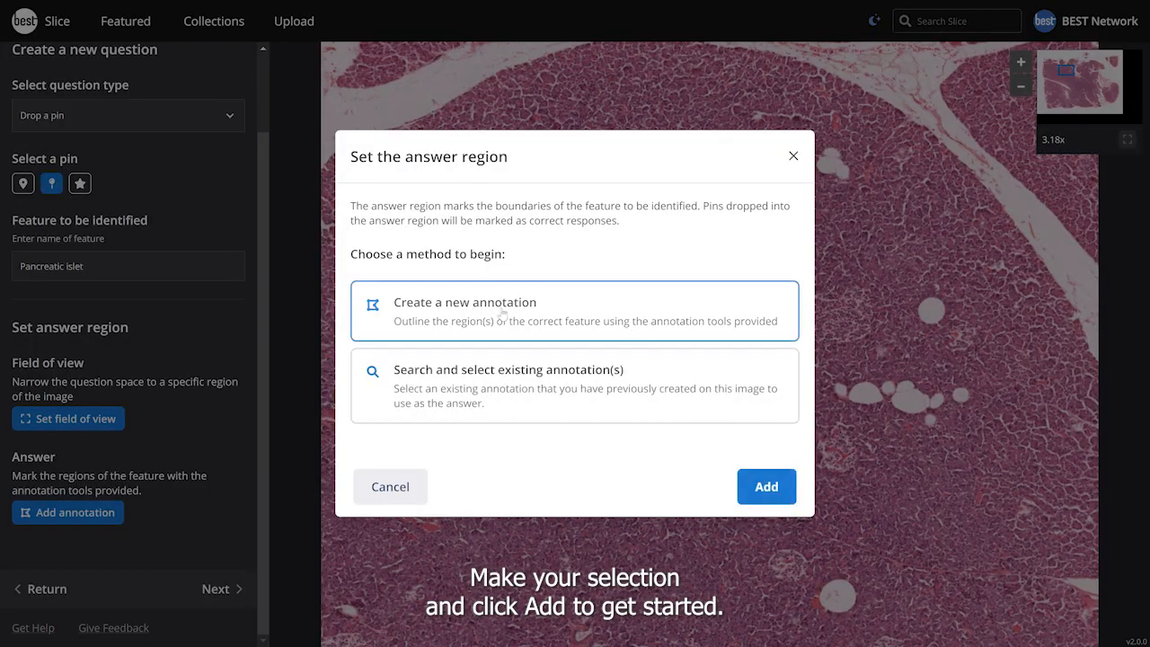
pyautogui.click(780, 492)
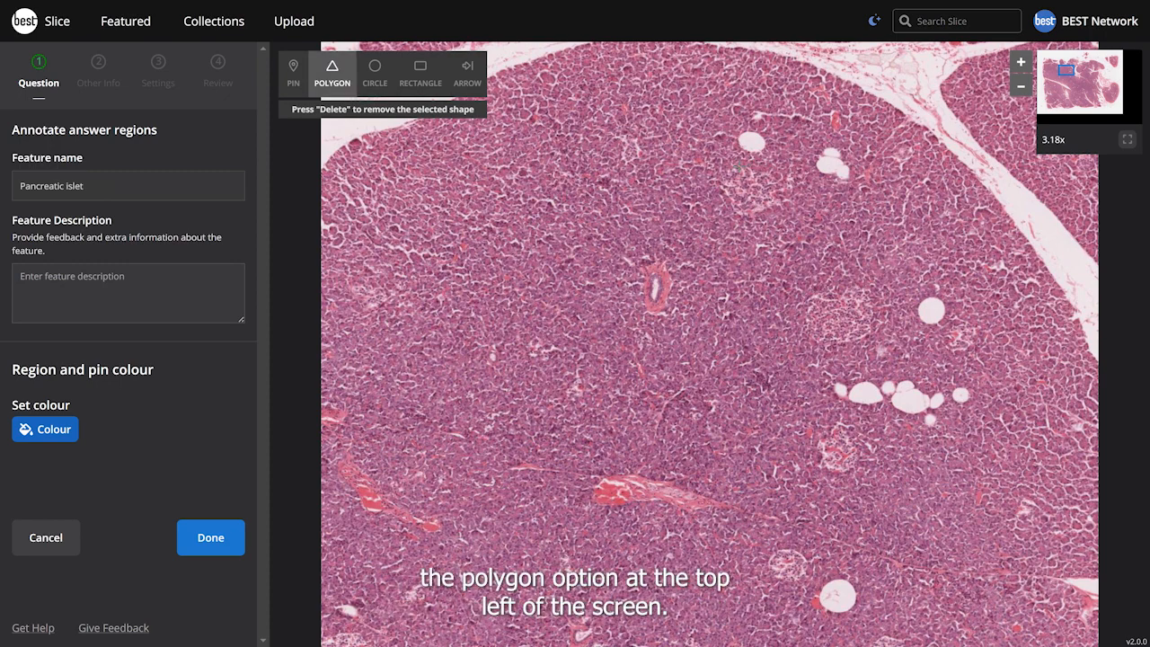
pyautogui.click(726, 169)
pyautogui.click(719, 184)
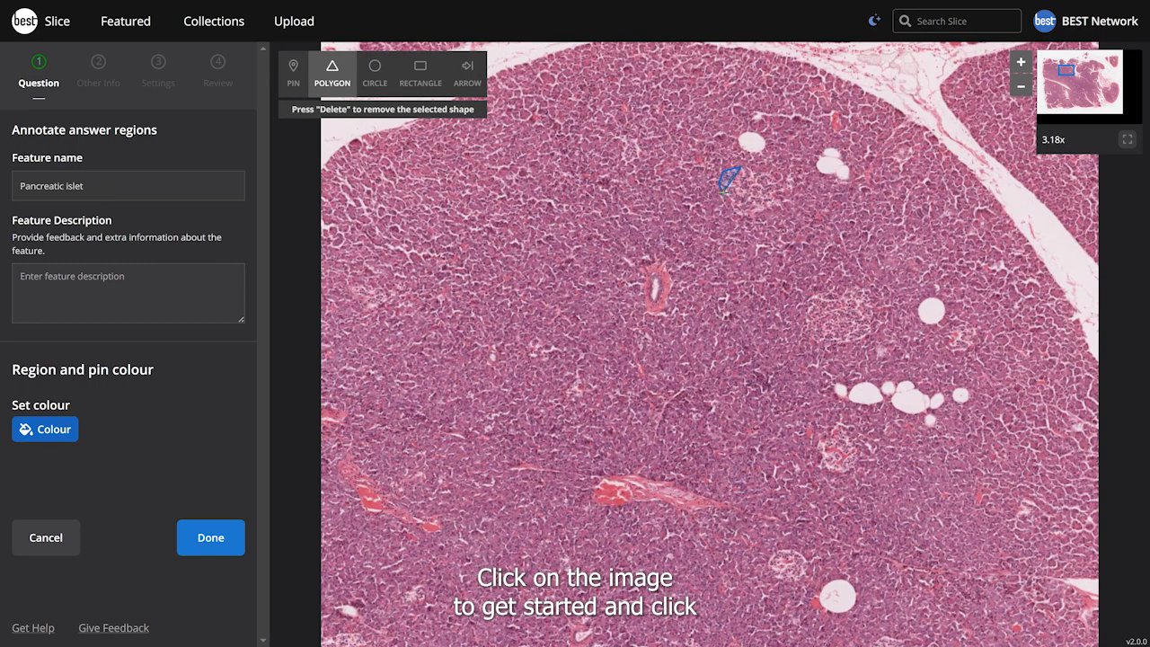
pyautogui.click(723, 194)
pyautogui.click(735, 212)
pyautogui.click(750, 213)
pyautogui.click(772, 207)
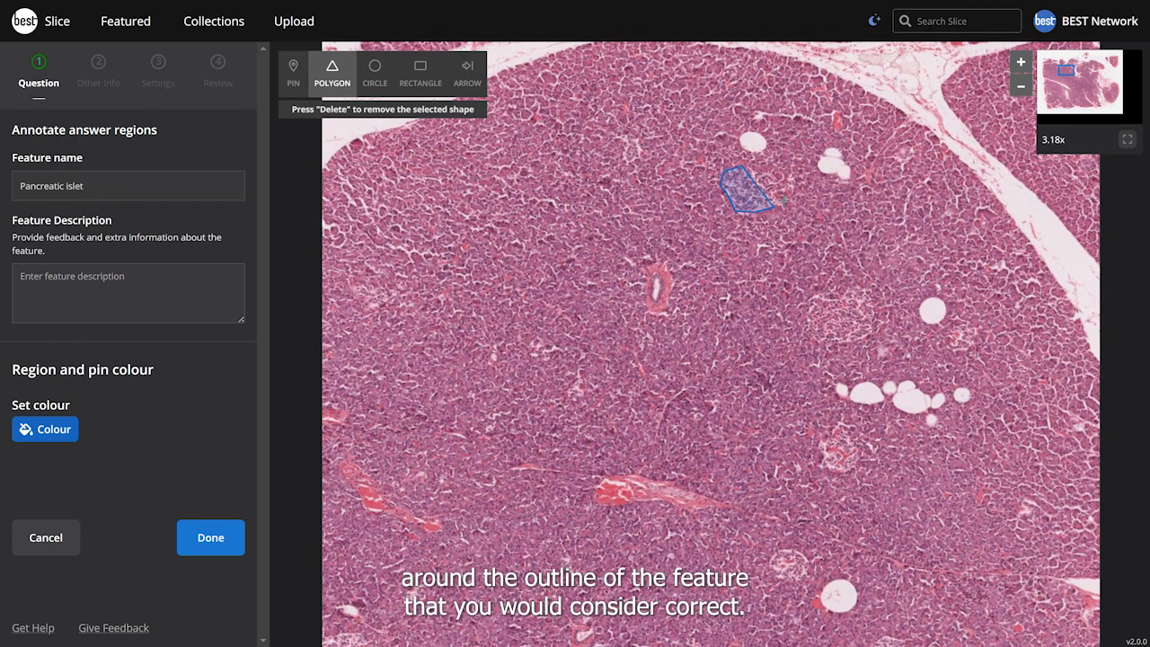
pyautogui.click(793, 198)
pyautogui.click(795, 181)
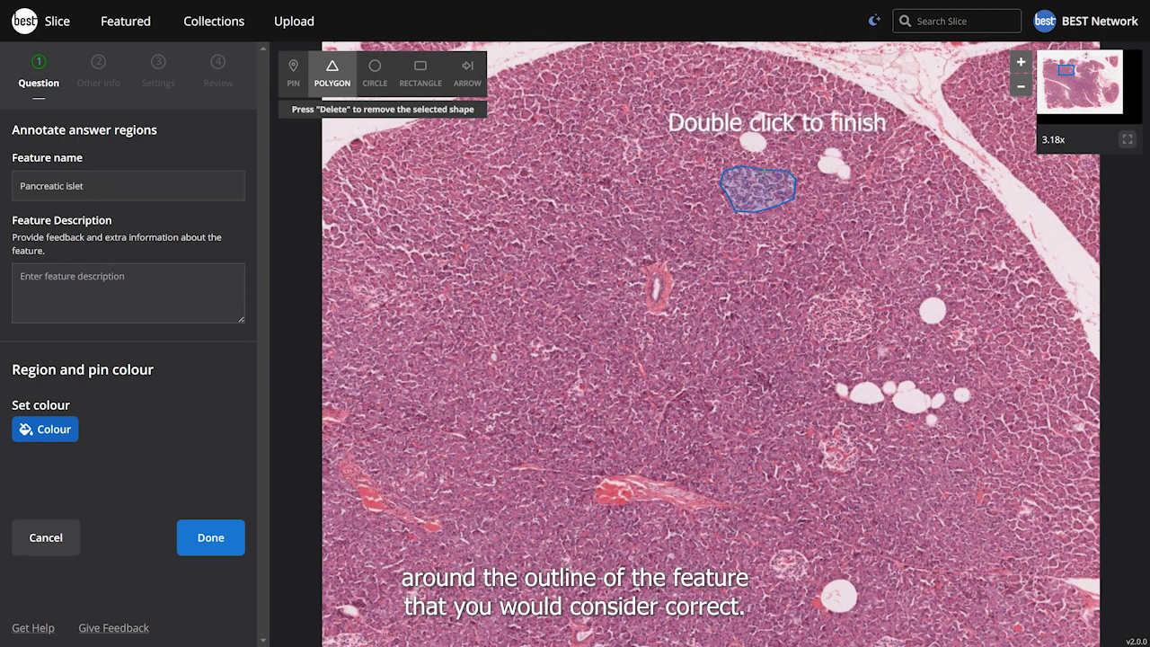
pyautogui.doubleClick(760, 172)
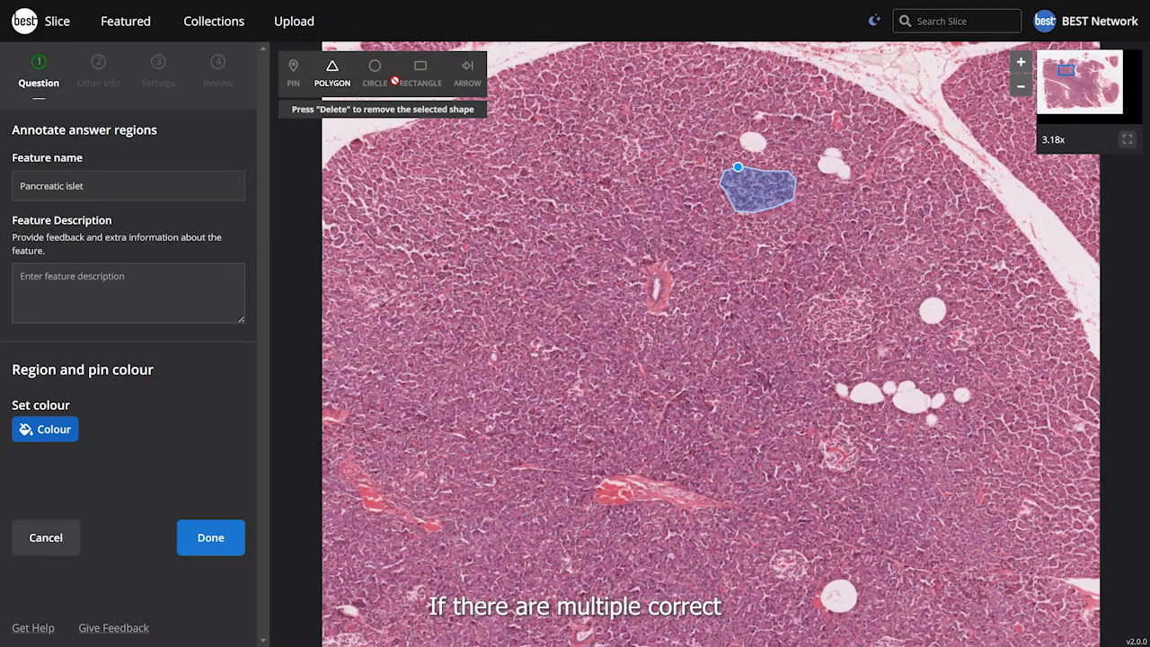
# Step: Outline the larger islet beside the round fat lobule and the smaller islets further down with separate polygons
pyautogui.click(335, 79)
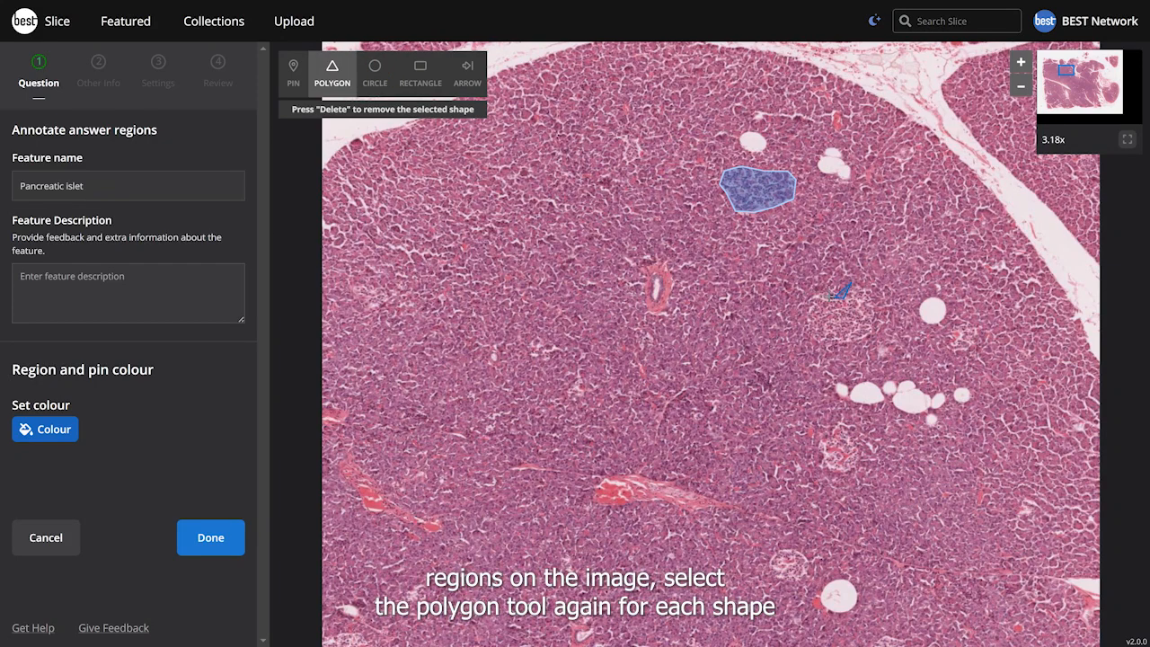
pyautogui.click(816, 293)
pyautogui.click(808, 300)
pyautogui.click(806, 336)
pyautogui.click(827, 348)
pyautogui.click(871, 333)
pyautogui.click(875, 312)
pyautogui.doubleClick(868, 287)
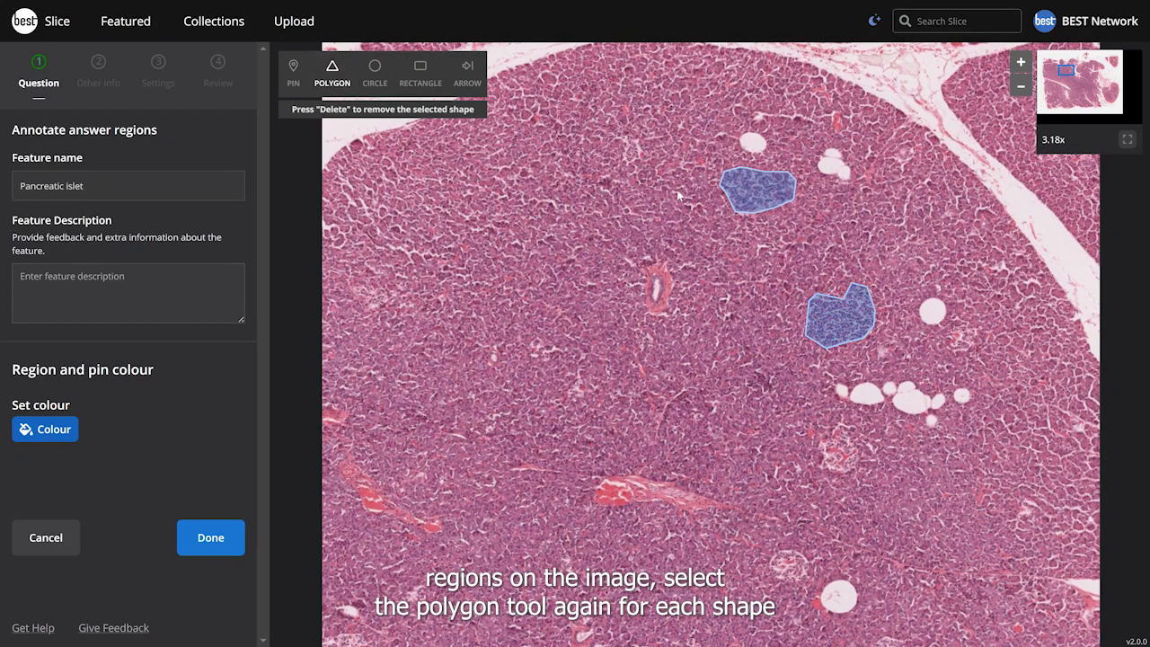
pyautogui.click(351, 82)
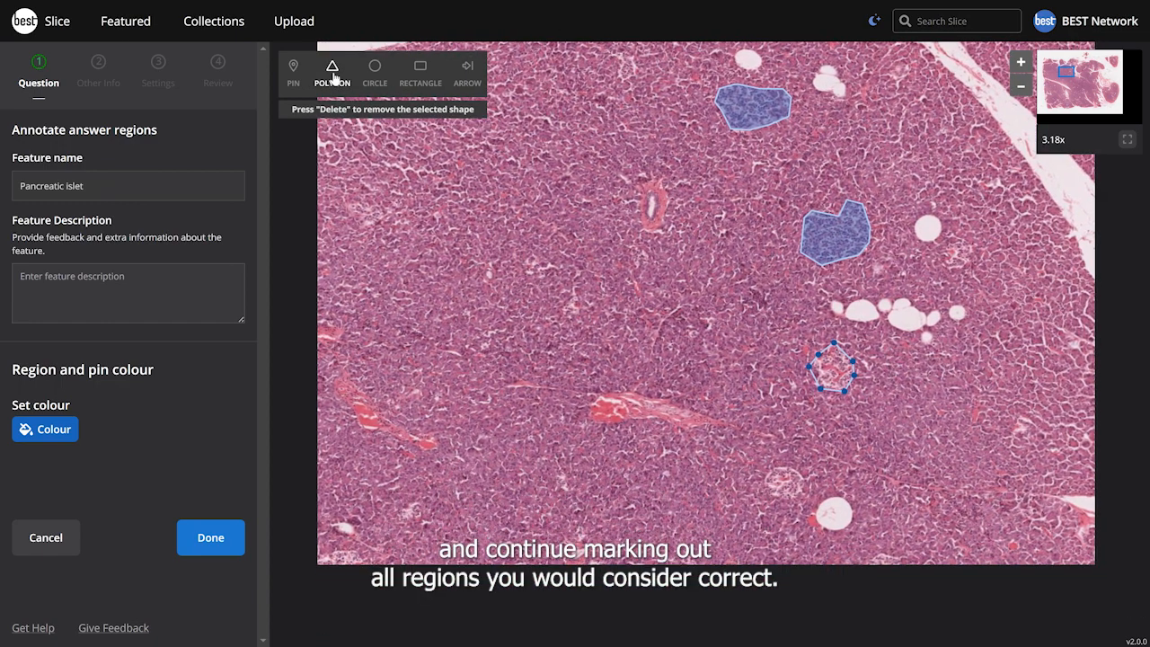
pyautogui.click(334, 77)
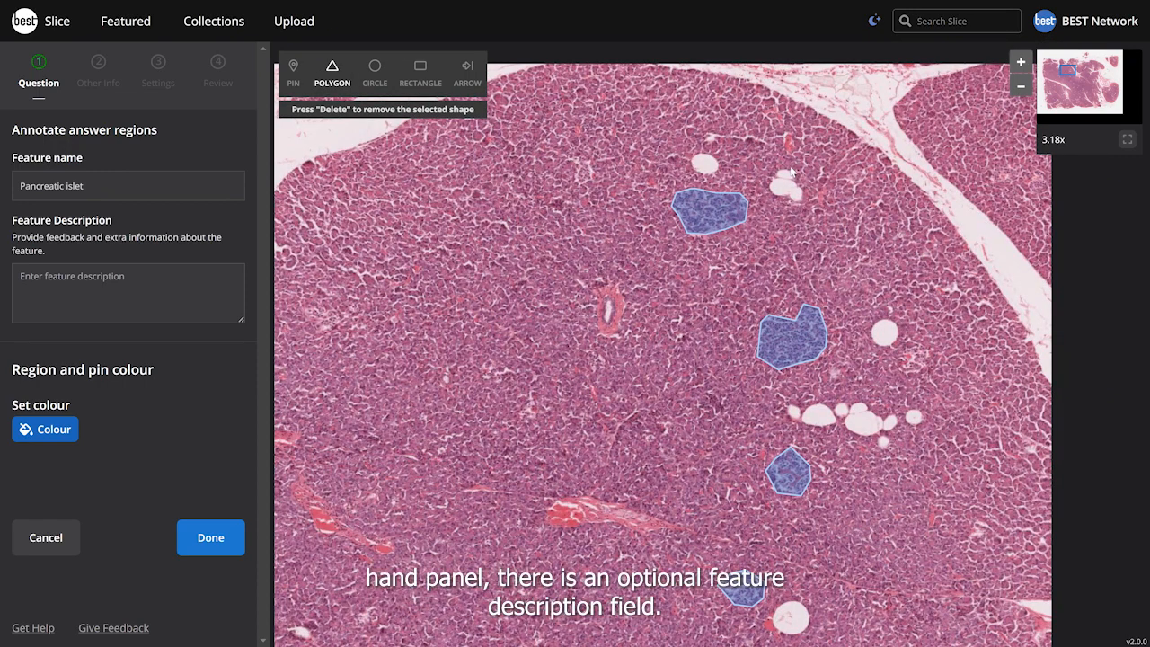
# Step: Paste a feature description covering the islets' cell clusters, insulin-producing beta cells and paler staining, and enlarge its text box
pyautogui.click(169, 309)
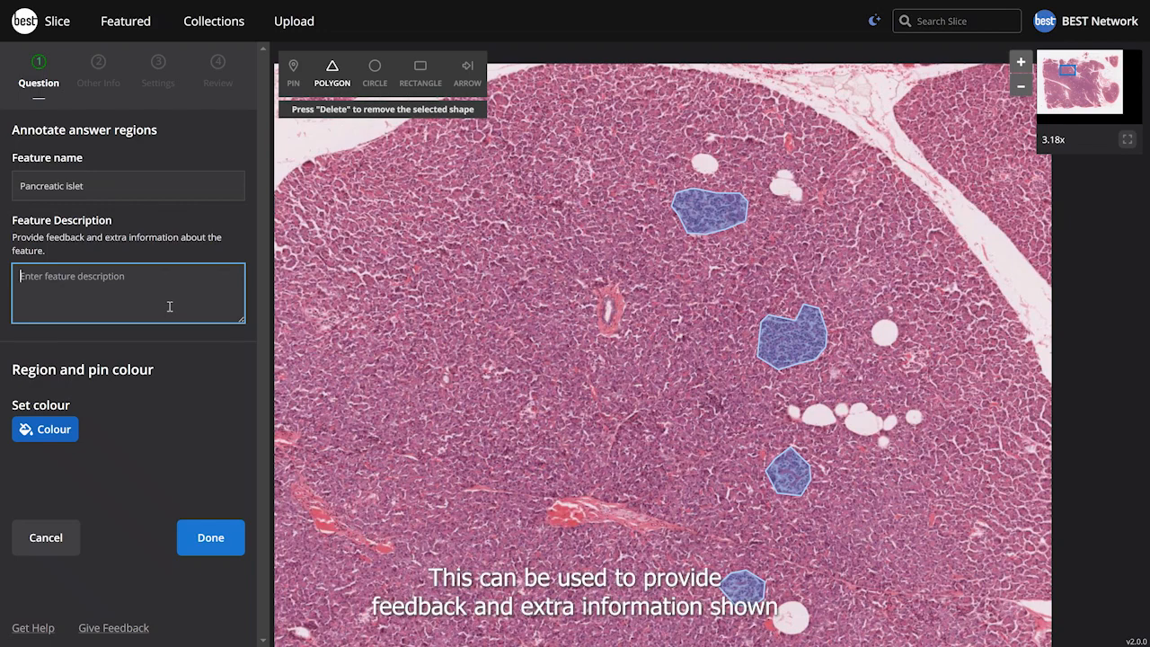
pyautogui.hotkey('ctrl', 'v')
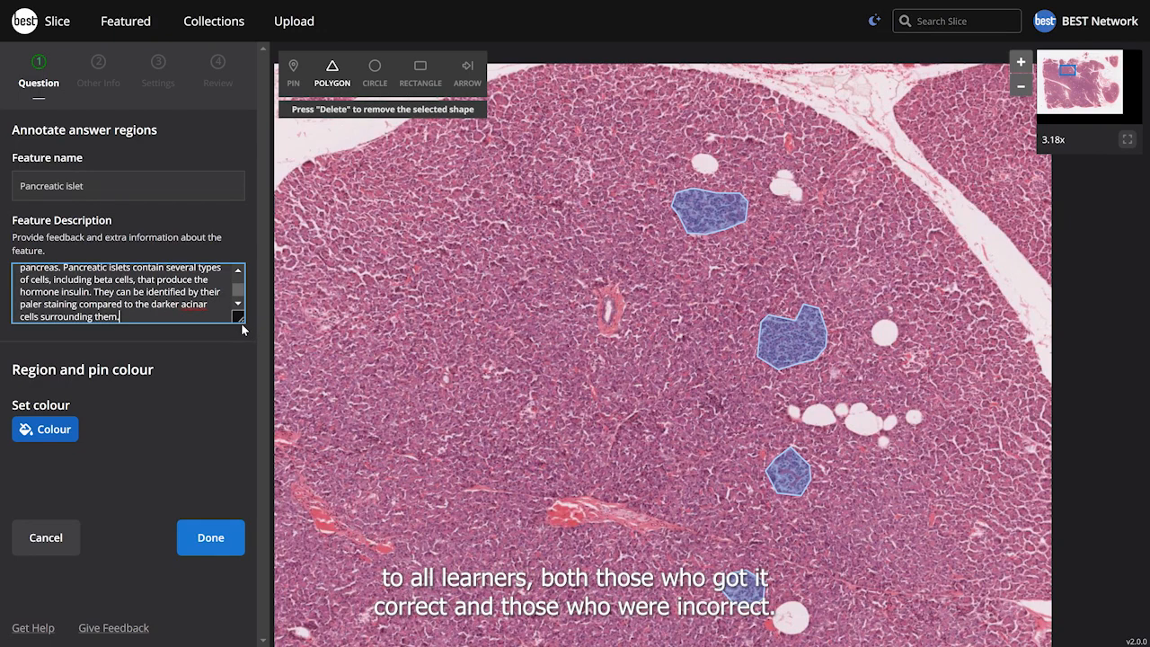
pyautogui.moveTo(242, 323); pyautogui.dragTo(236, 383)
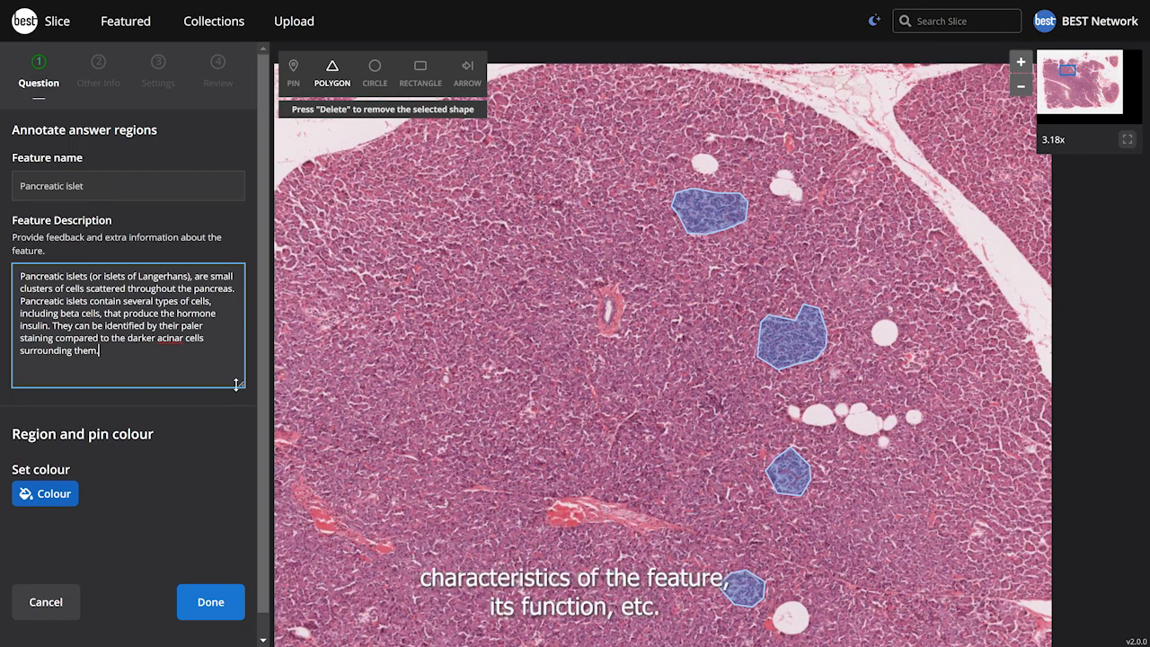
# Step: Try teal and green as the answer regions' colour and return it to blue
pyautogui.click(44, 509)
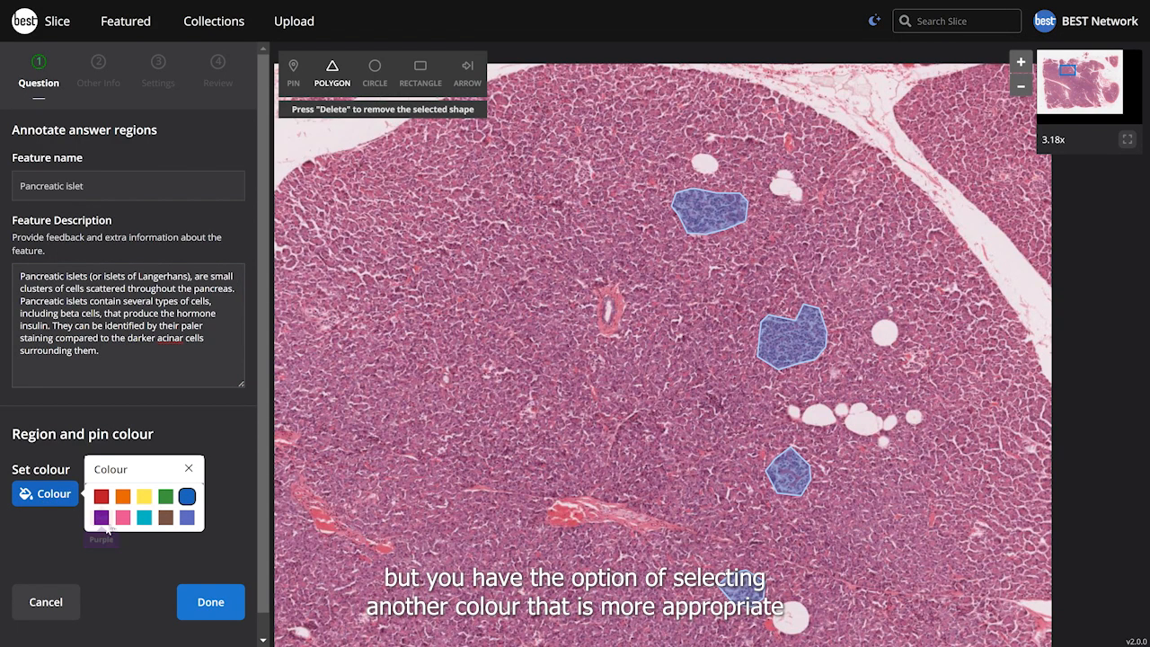
pyautogui.click(144, 518)
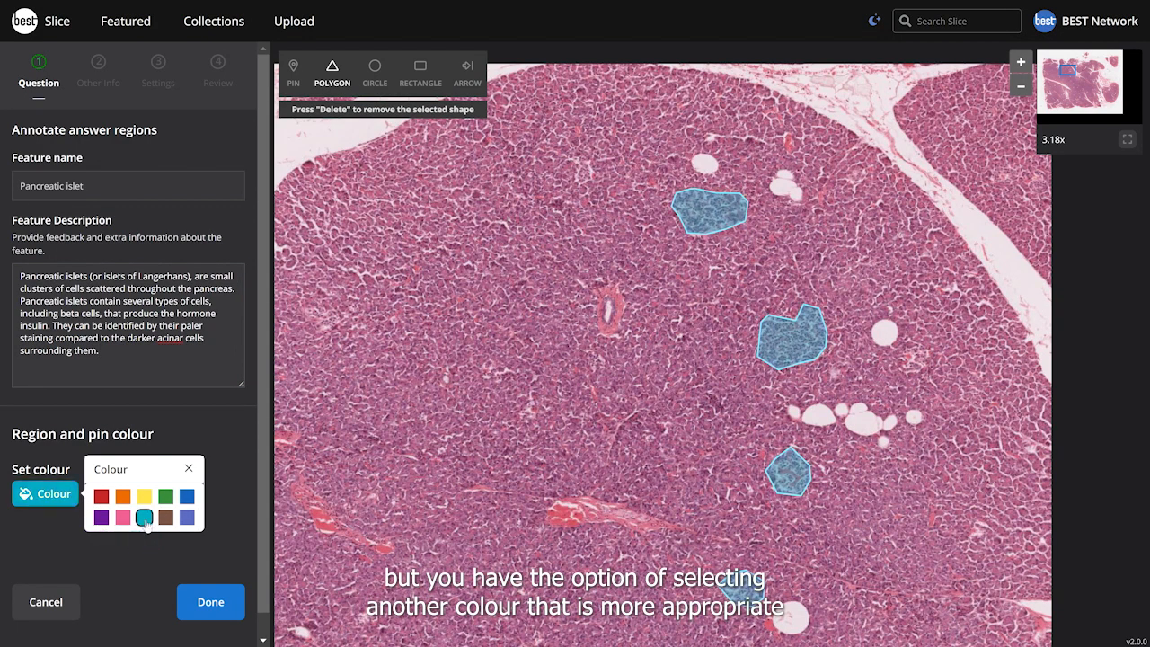
pyautogui.click(165, 499)
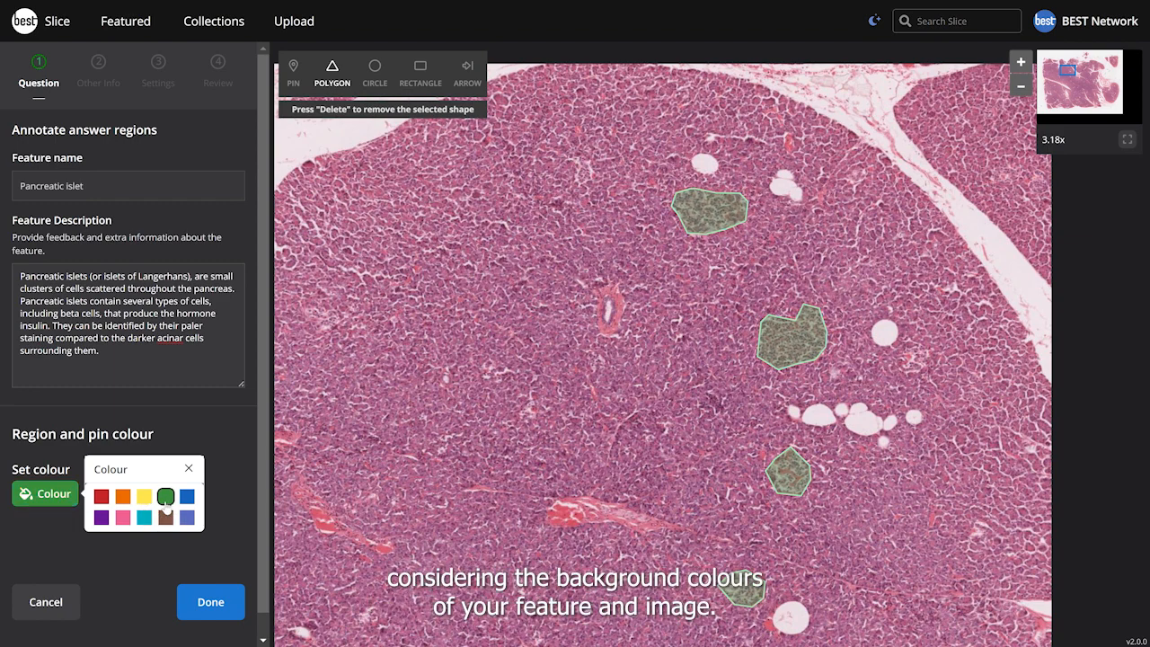
pyautogui.click(187, 498)
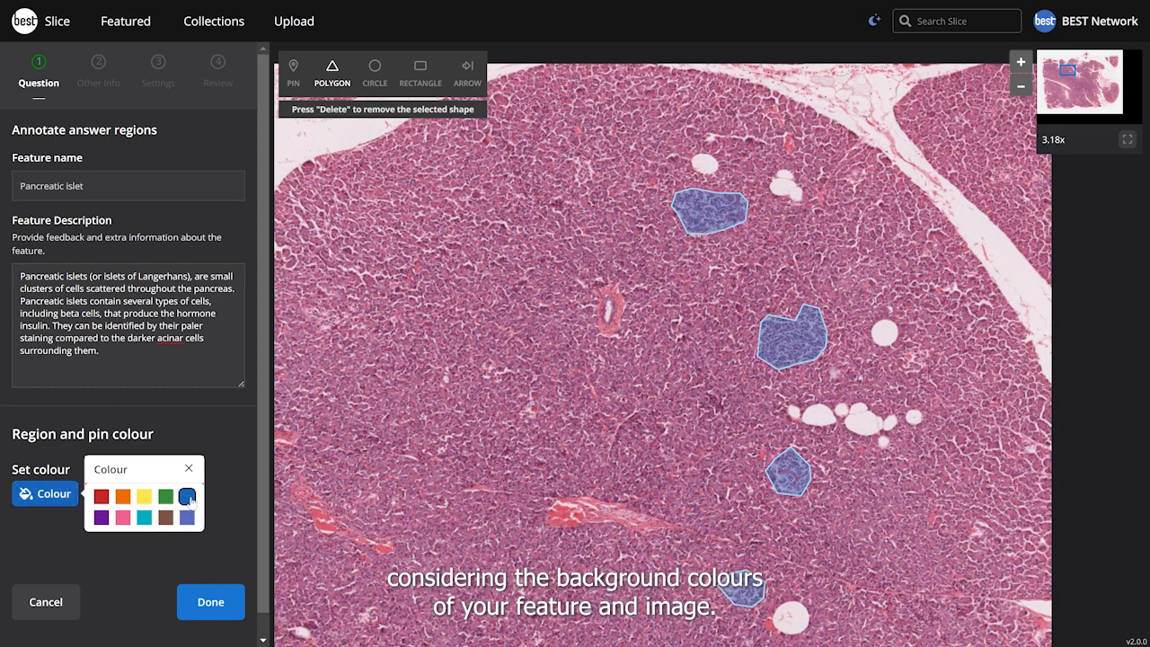
pyautogui.click(222, 508)
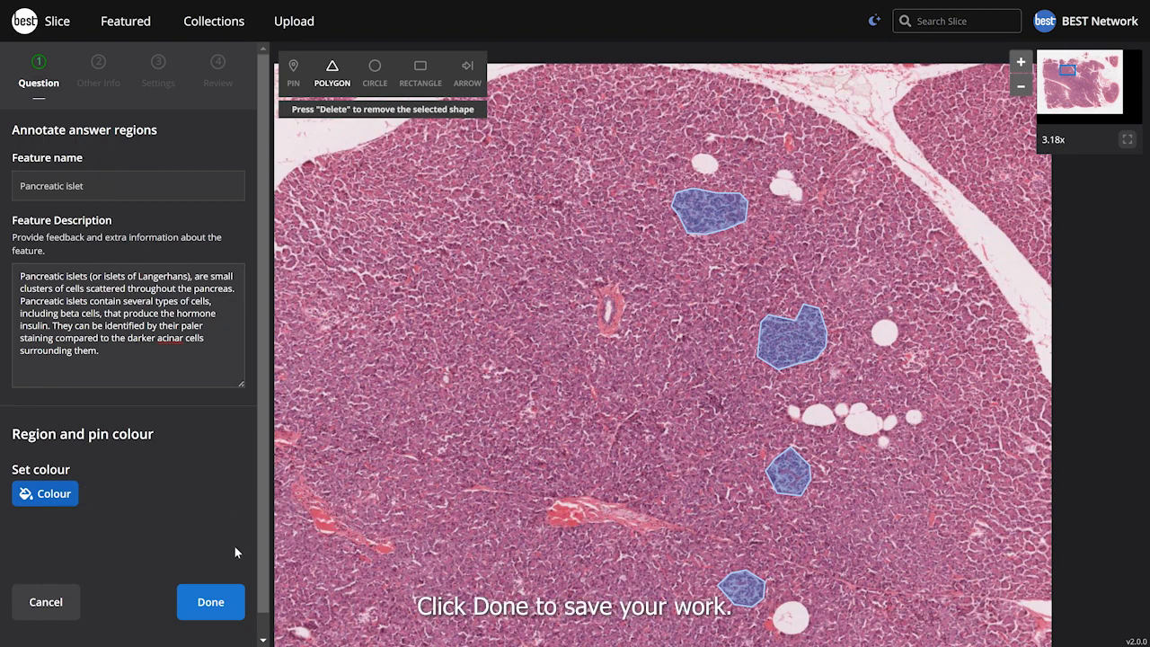
# Step: Save the answer annotation and proceed to the question's other information
pyautogui.click(211, 601)
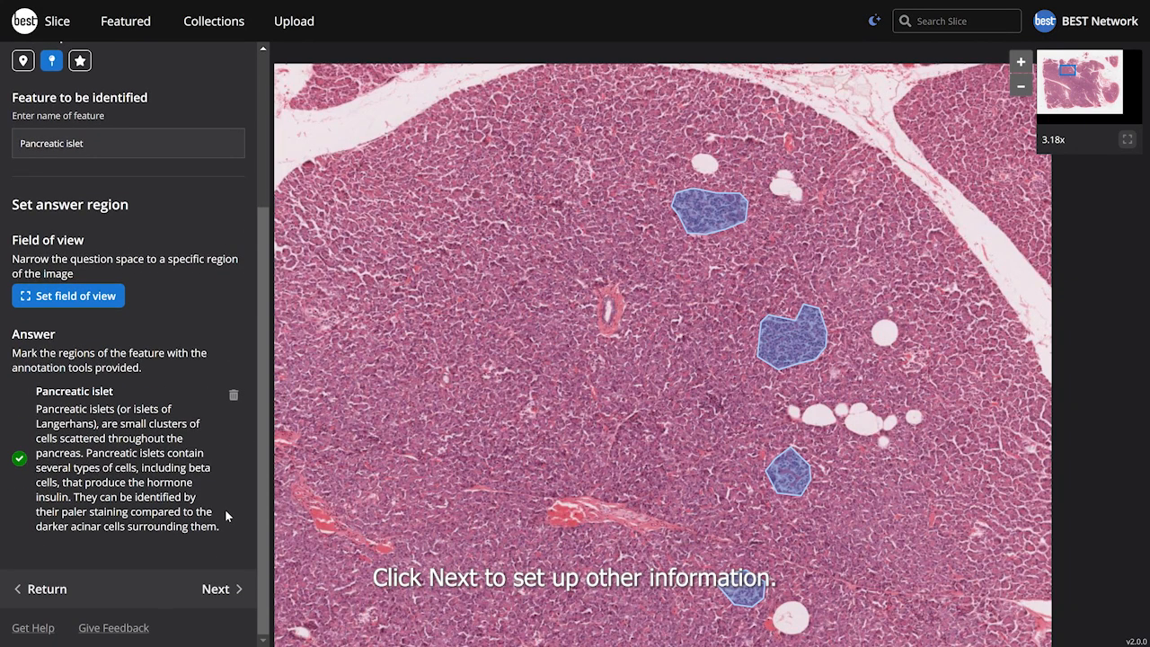
pyautogui.click(232, 591)
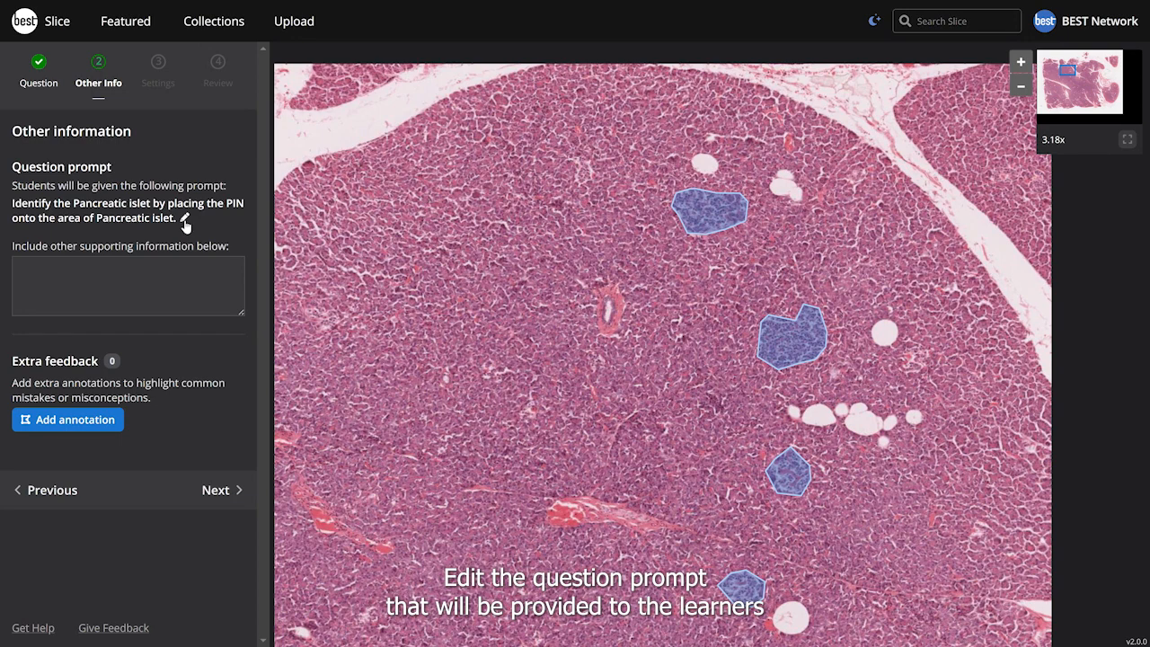
# Step: Reword the question prompt to "Identify the Pancreatic islet by placing the PIN onto the corresponding area." and save it
pyautogui.click(184, 220)
pyautogui.click(36, 221)
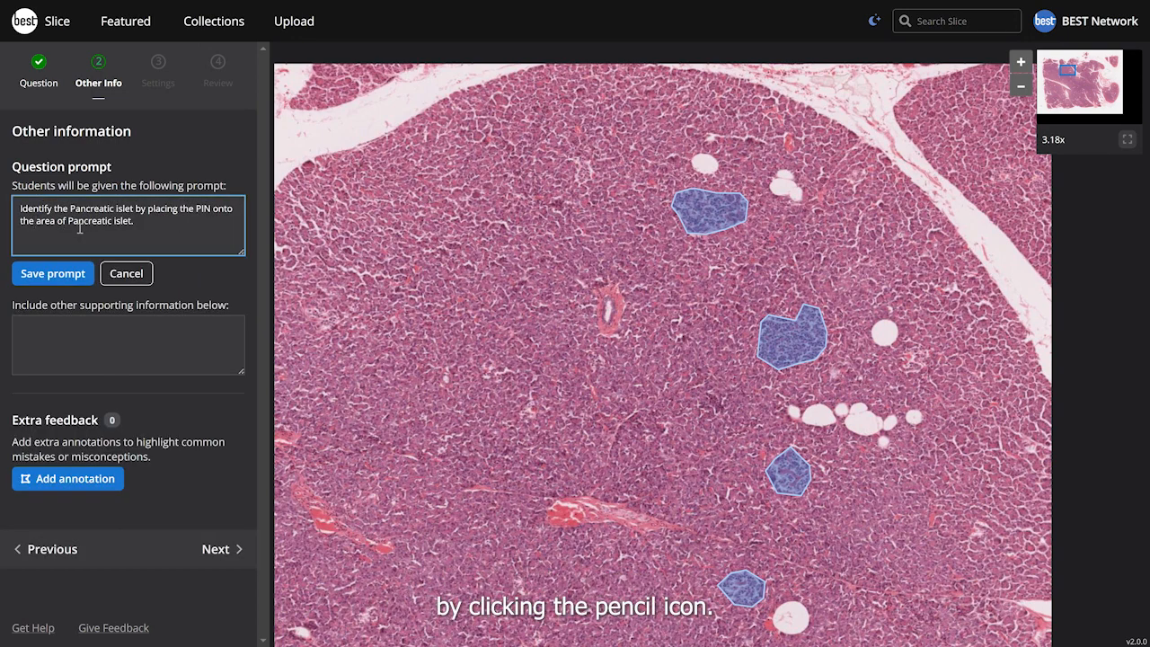
pyautogui.write('corresponding')
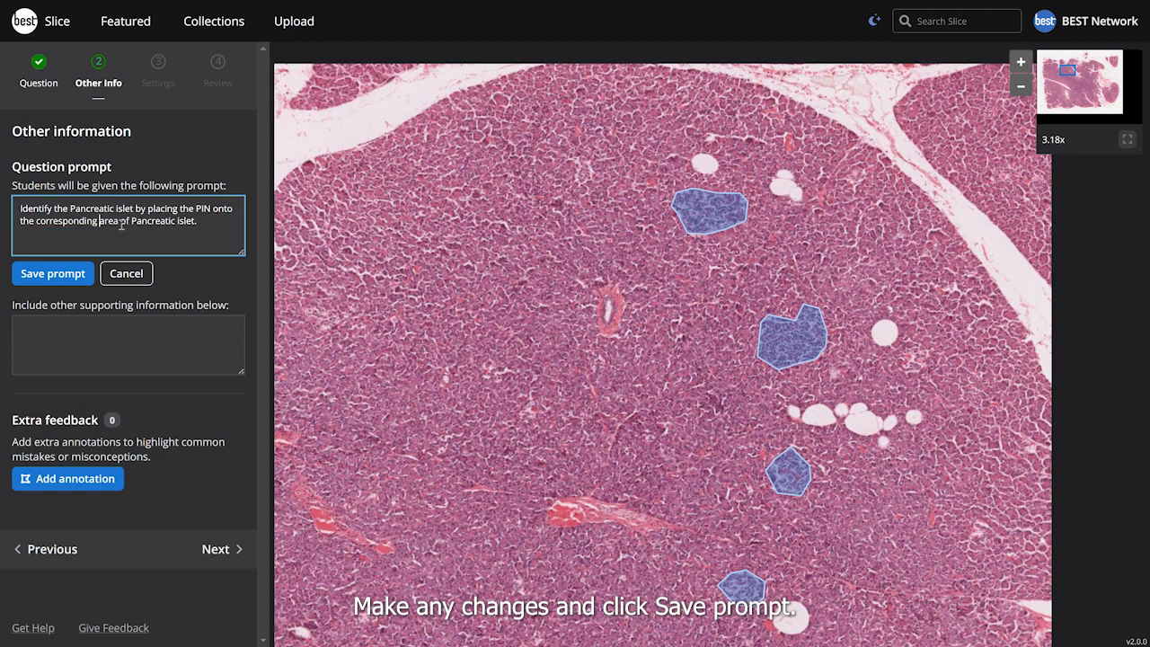
pyautogui.moveTo(121, 220); pyautogui.dragTo(196, 220)
pyautogui.press('BackSpace')
pyautogui.press('BackSpace')
pyautogui.write('.')
pyautogui.click(53, 273)
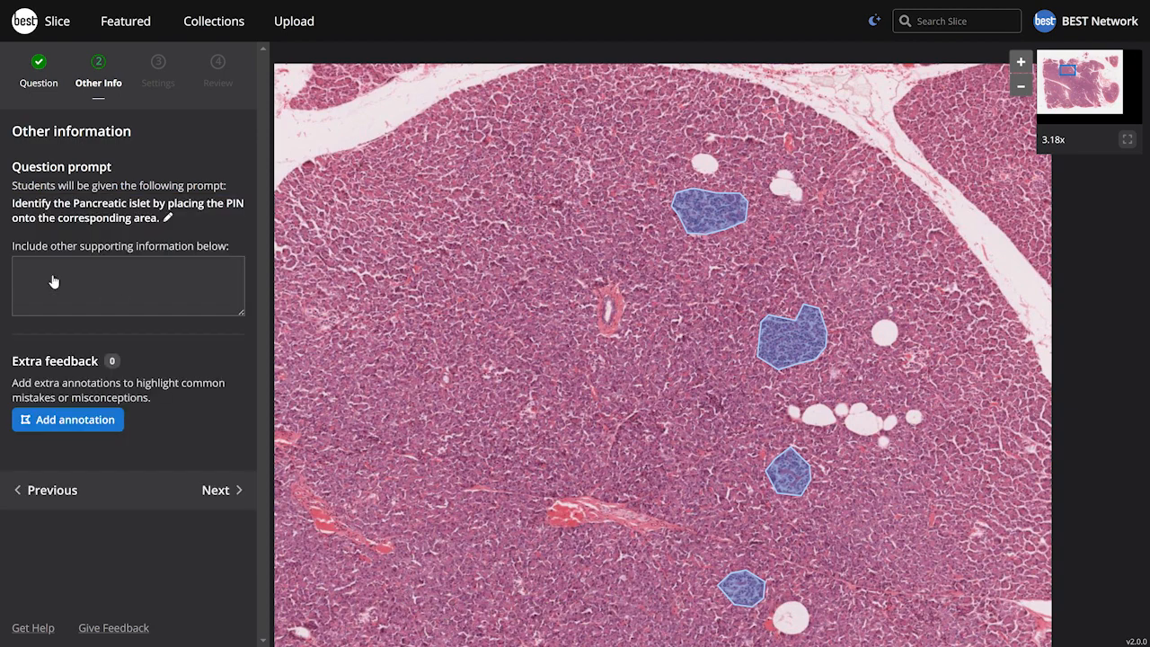
# Step: Add the supporting information "This section shows normal human pancreatic tissue stained with H & E."
pyautogui.click(101, 291)
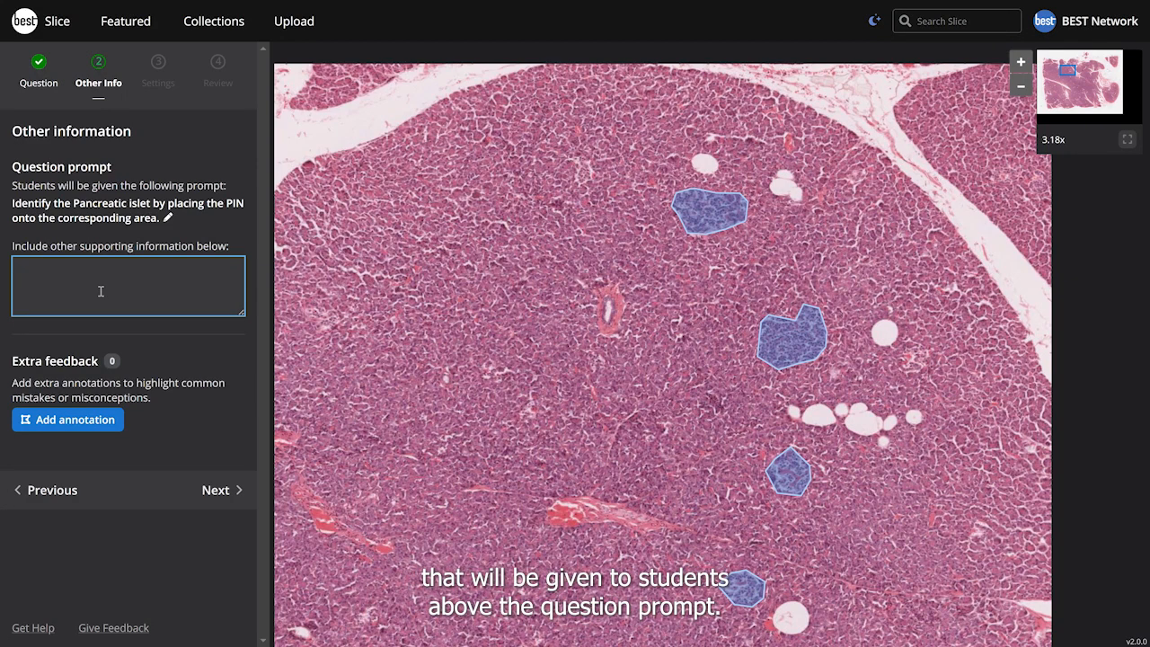
pyautogui.write('This section shows normal human pancreatic tissue stained with H & E')
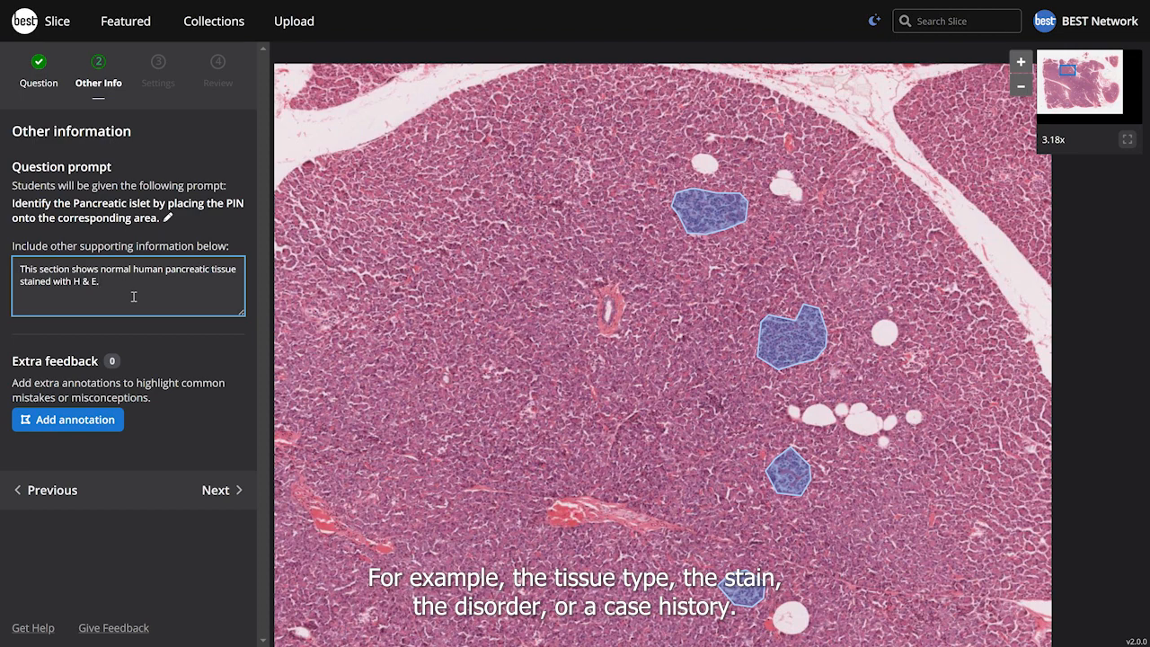
pyautogui.click(47, 427)
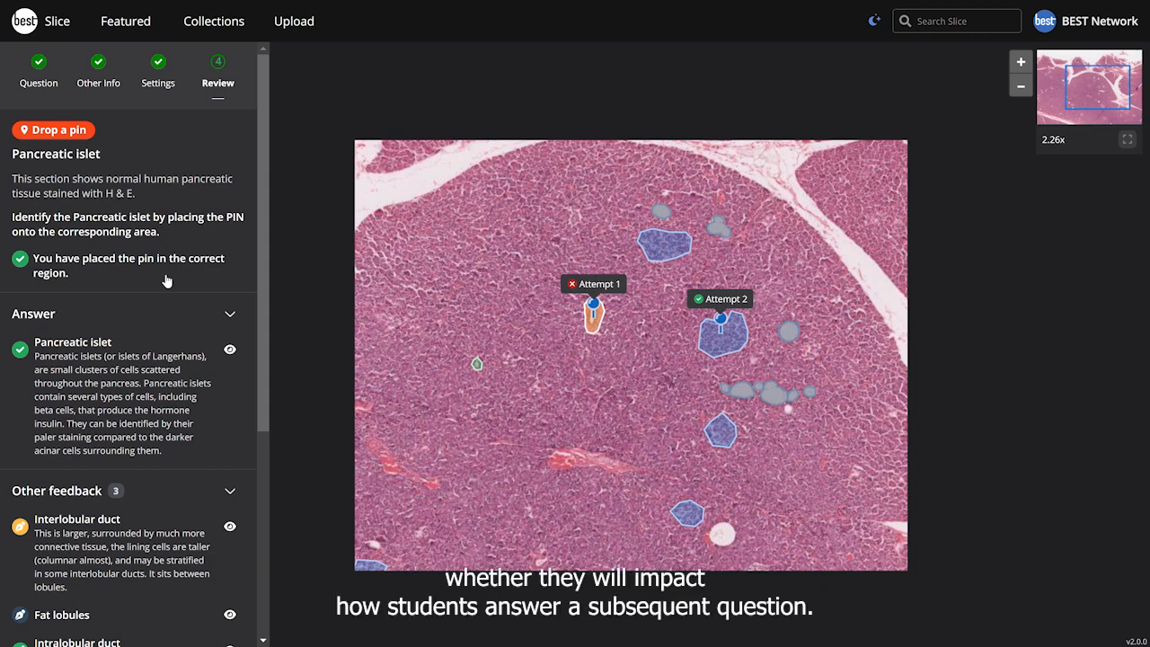
pyautogui.scroll(-3, 165, 280)
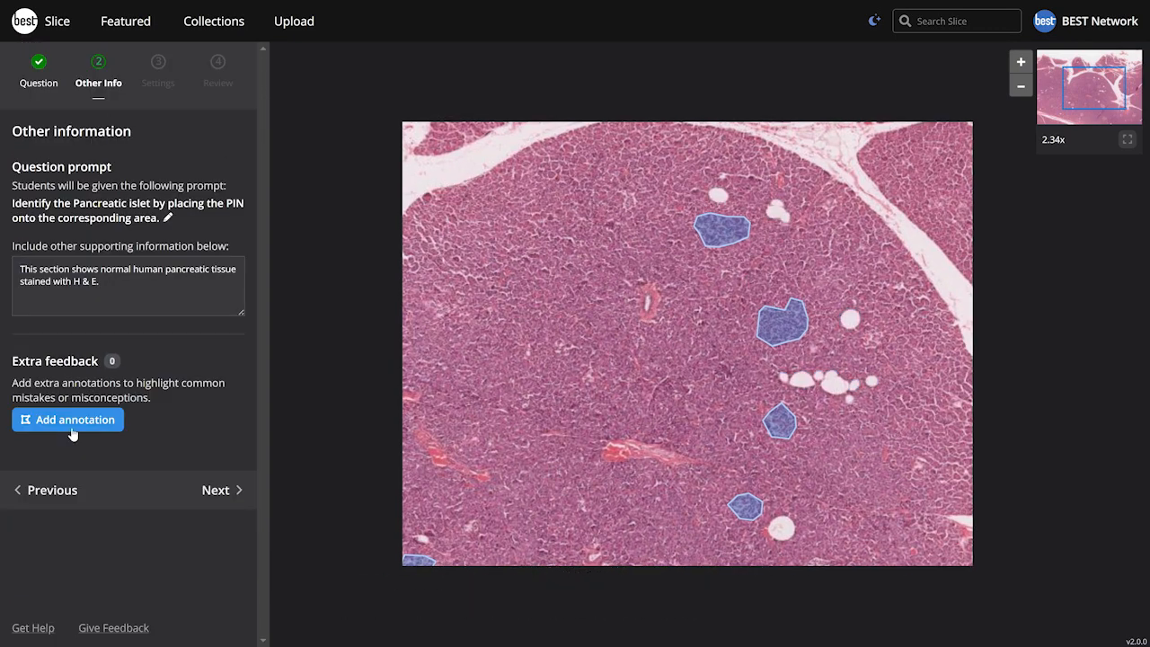
# Step: Add the existing Interlobular duct, Fat lobules and Intralobular duct annotations from the Pancreatic features layer as extra feedback
pyautogui.click(72, 434)
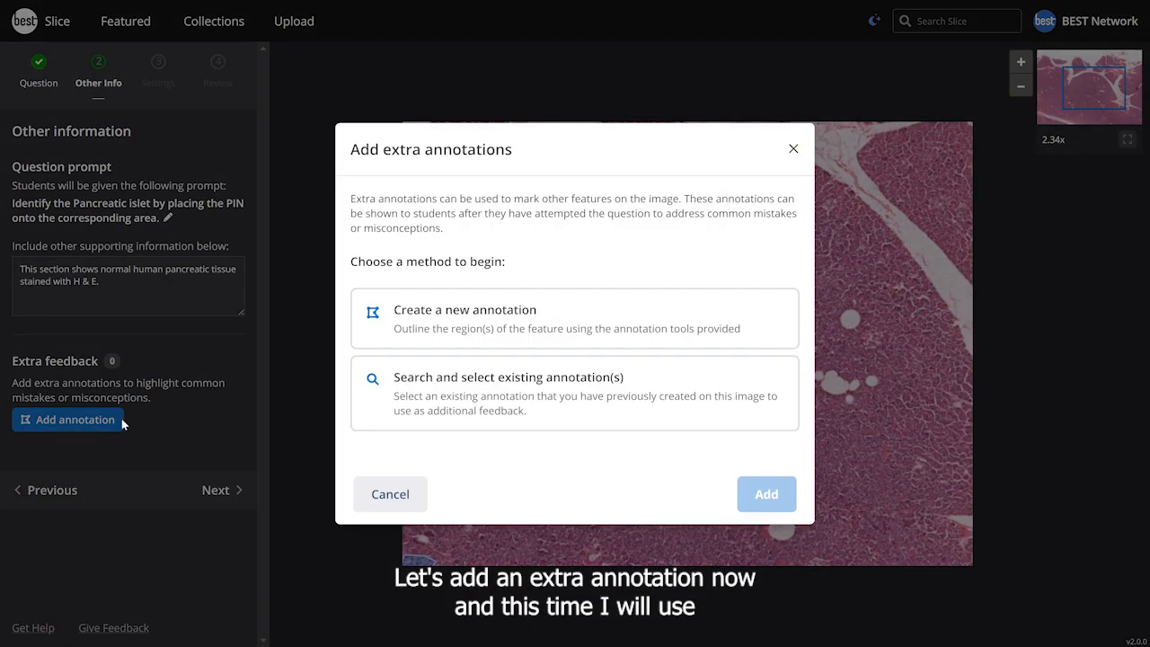
pyautogui.click(429, 402)
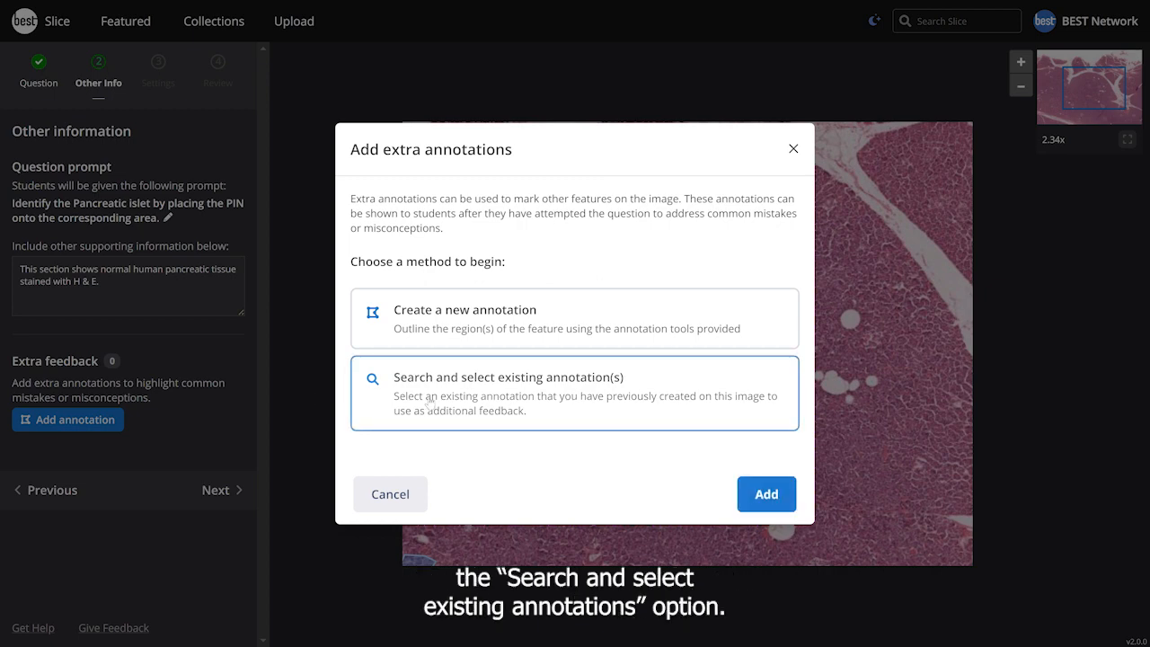
pyautogui.click(766, 496)
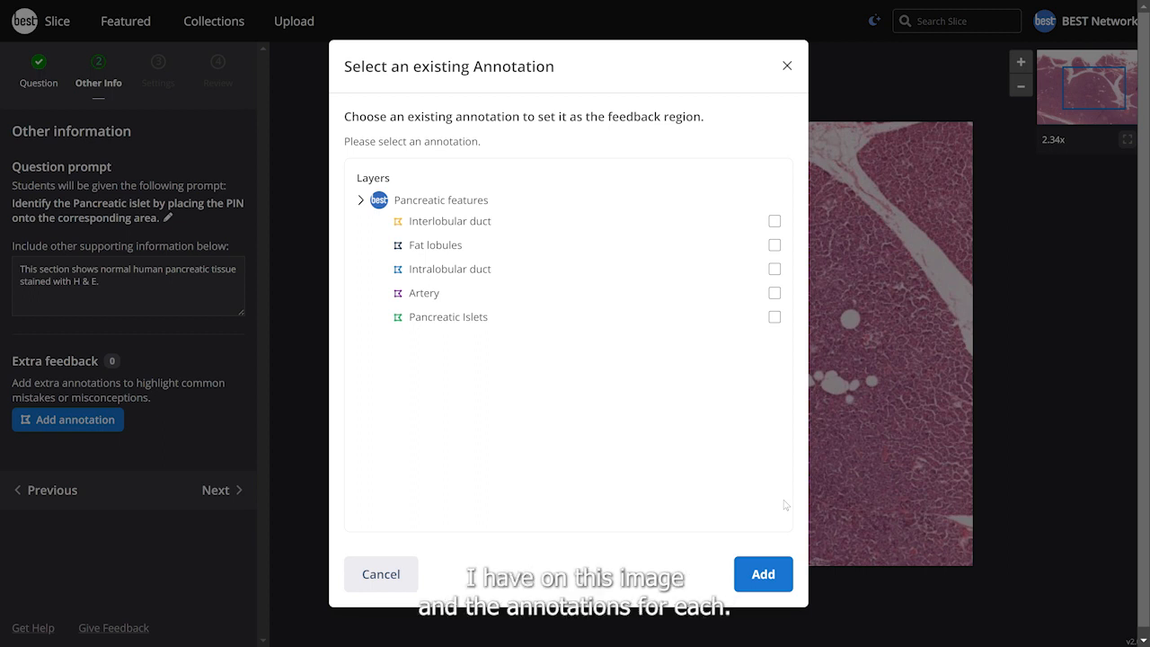
pyautogui.click(774, 222)
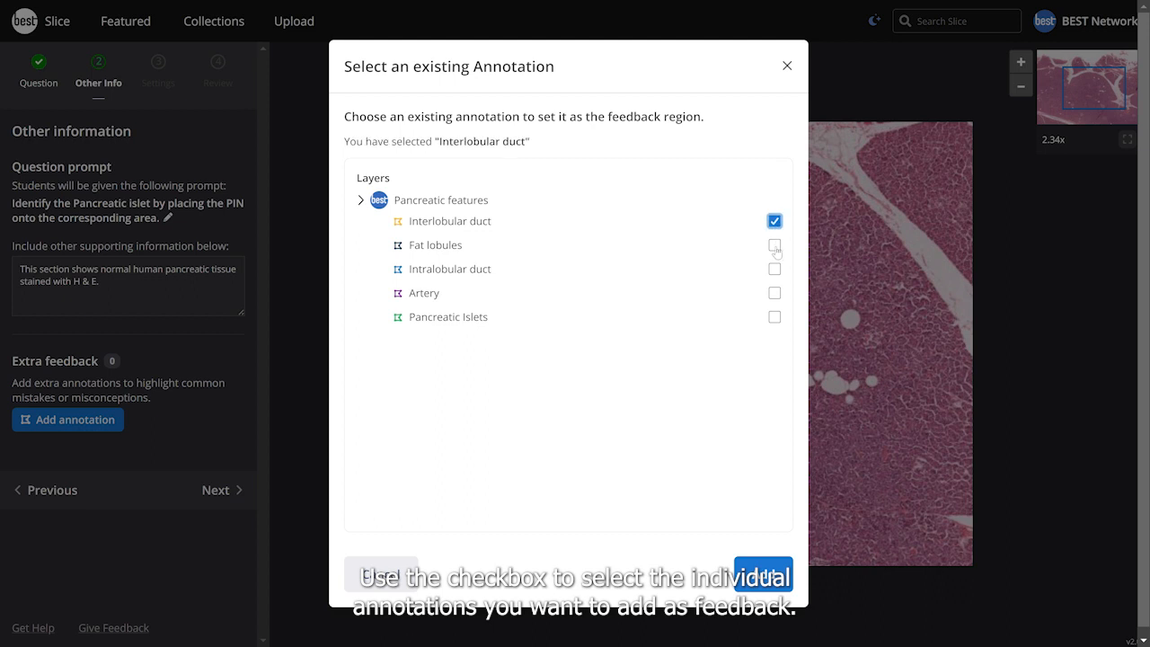
pyautogui.click(774, 246)
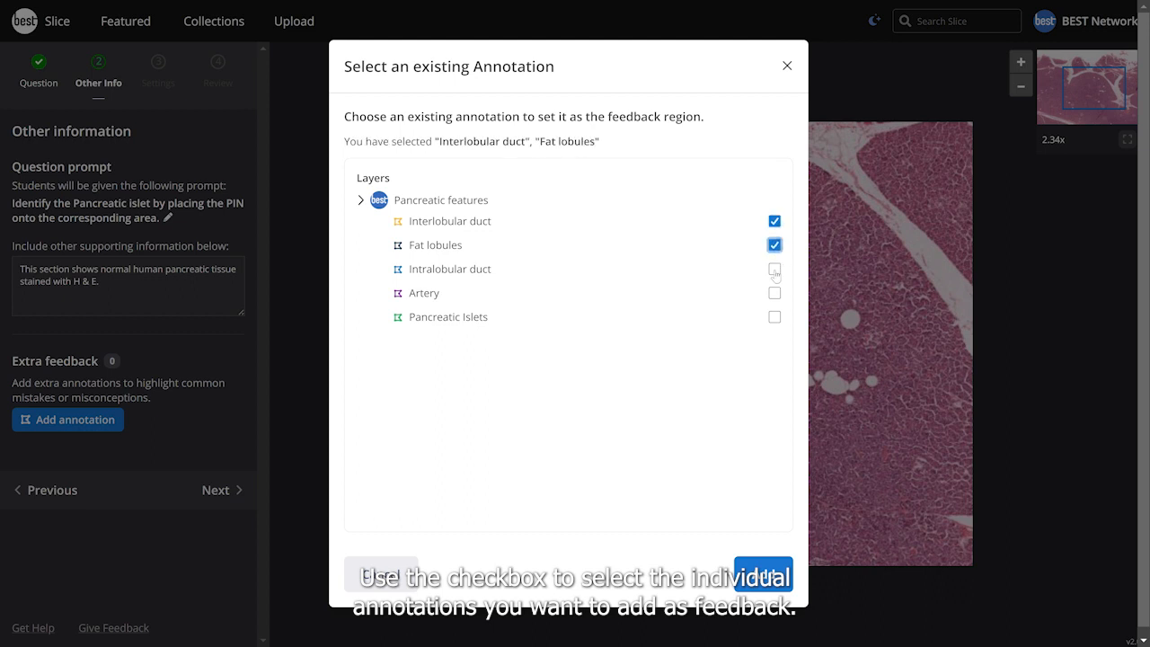
pyautogui.click(775, 269)
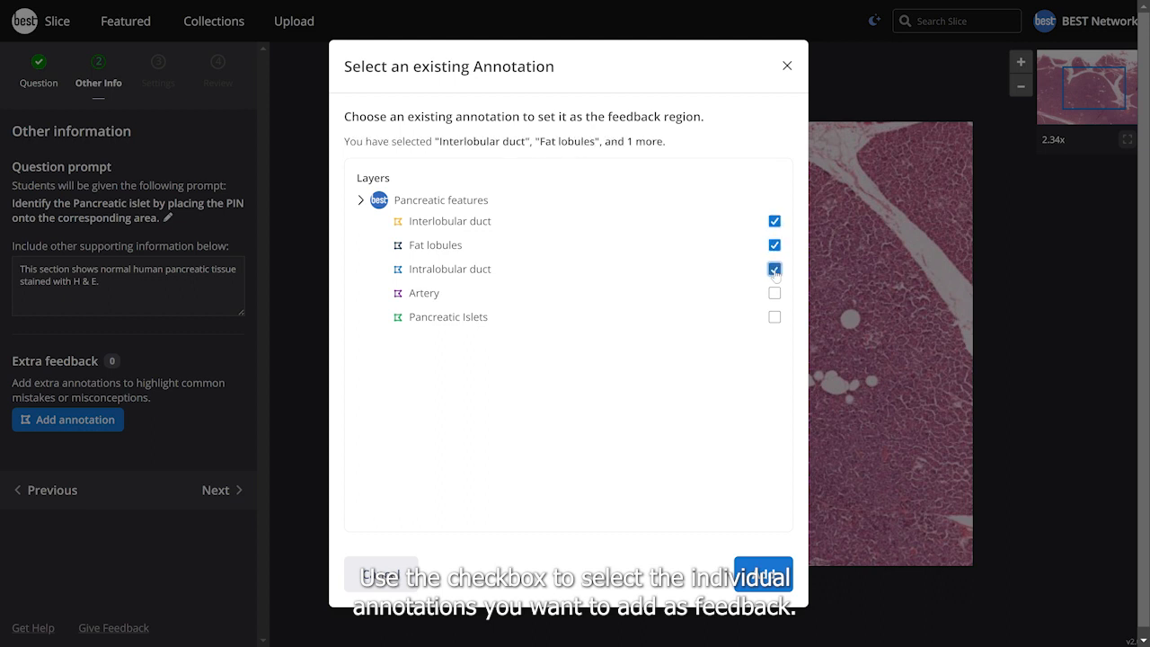
pyautogui.click(759, 575)
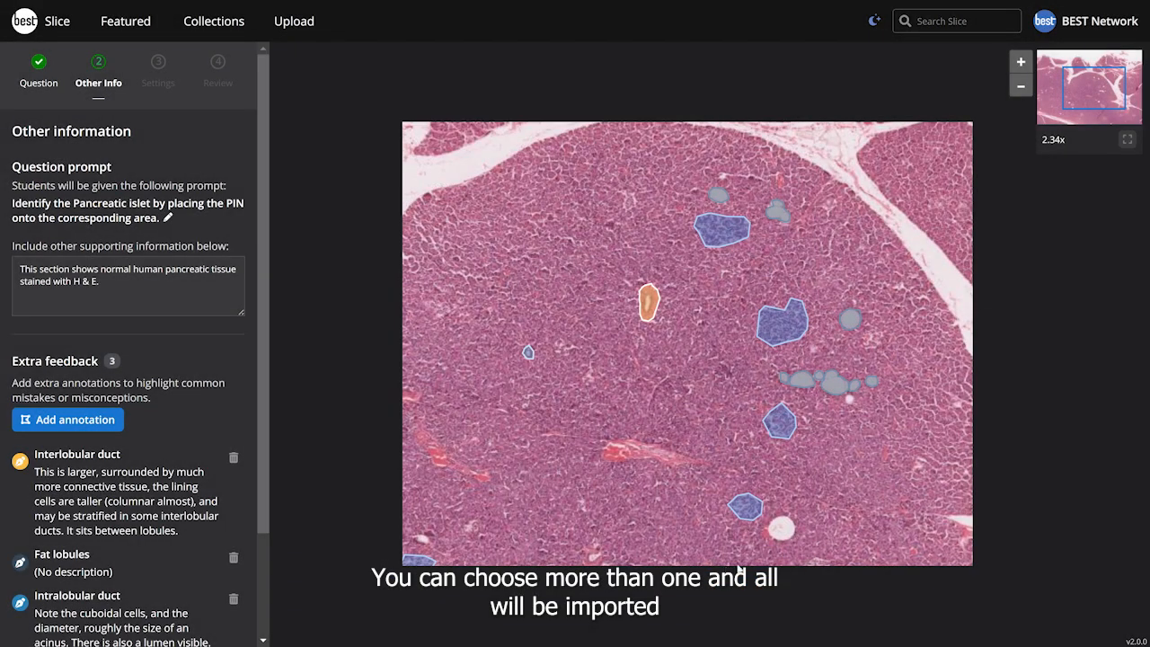
pyautogui.scroll(-3, 209, 482)
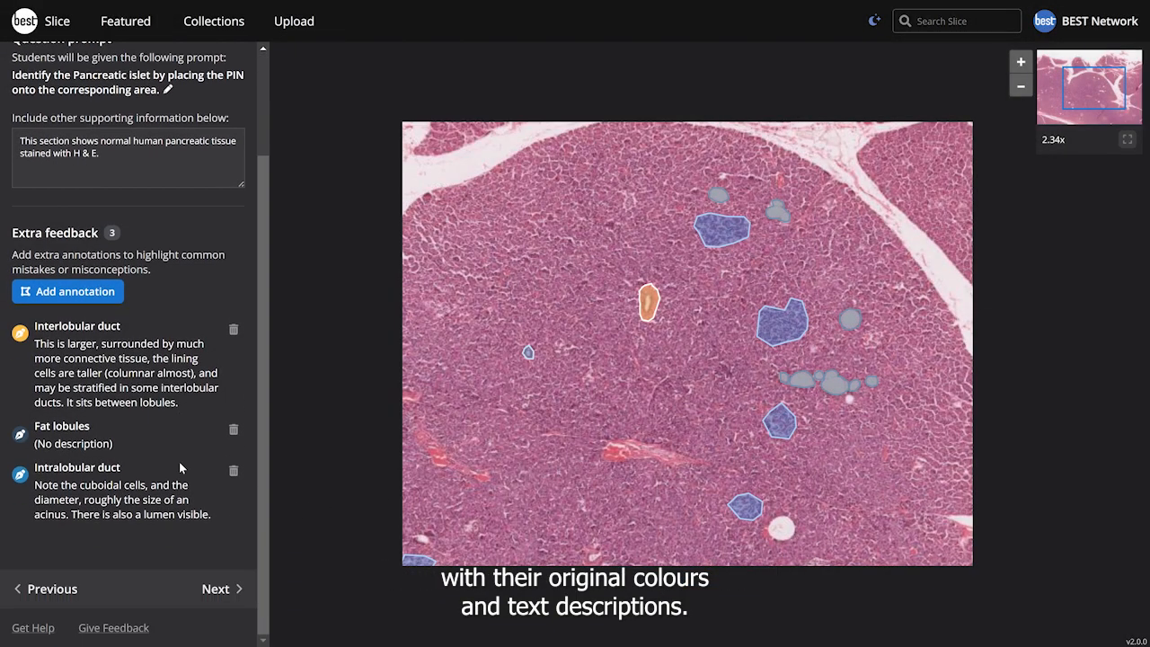
# Step: Recolour the Intralobular duct feedback annotation green, adjust the upper corner of its polygon and save the changes
pyautogui.click(117, 502)
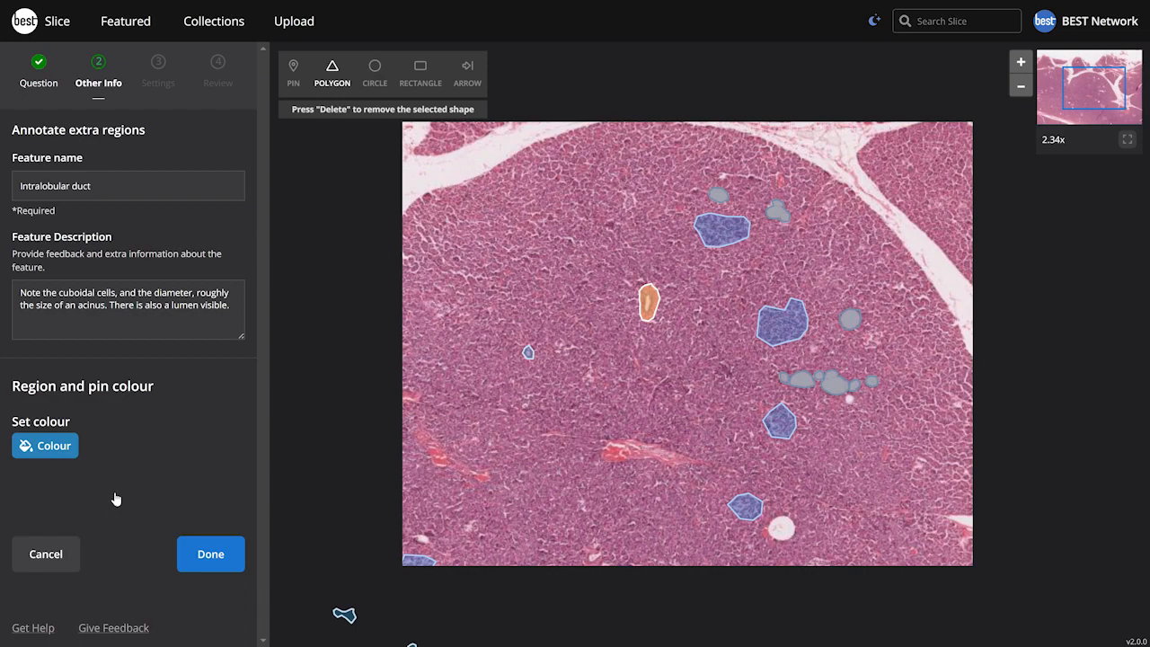
pyautogui.click(51, 450)
pyautogui.click(122, 449)
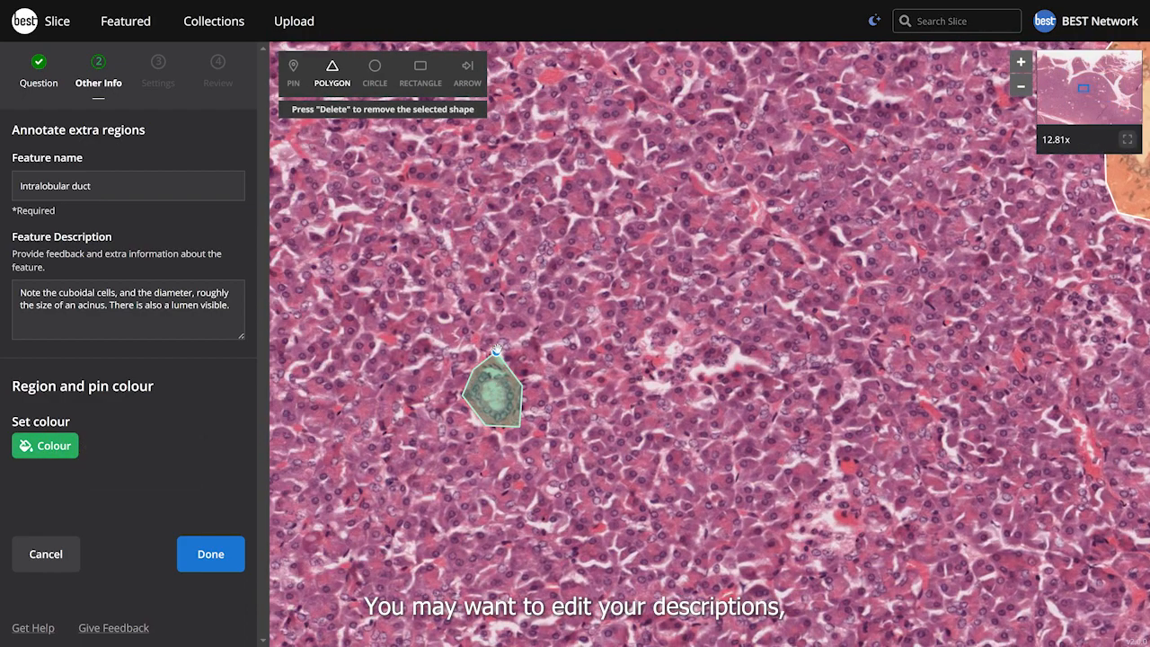
pyautogui.moveTo(496, 351); pyautogui.dragTo(495, 357)
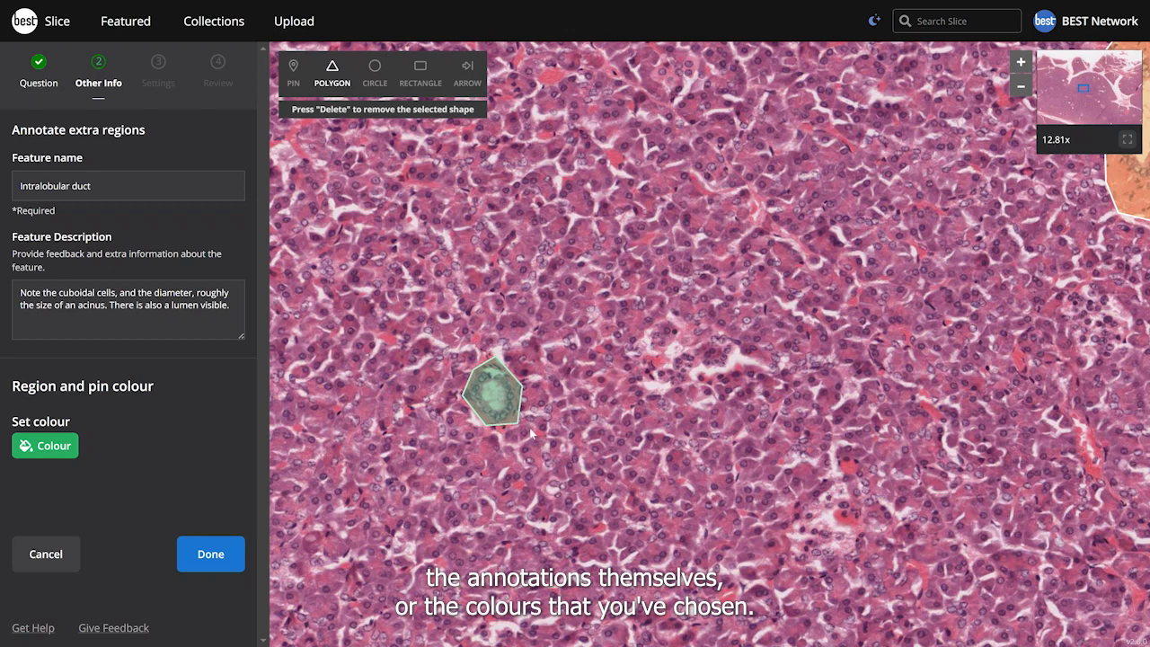
pyautogui.click(211, 555)
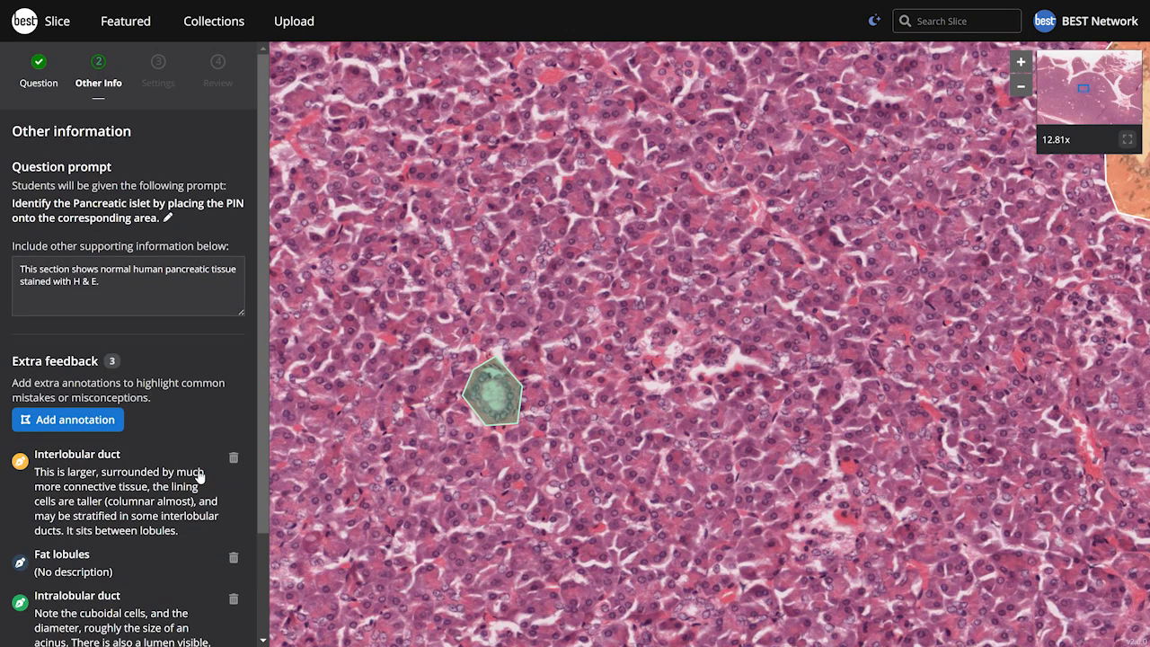
# Step: Proceed to the question settings, let respondents see each other's responses and allow unlimited responses
pyautogui.scroll(-2, 199, 476)
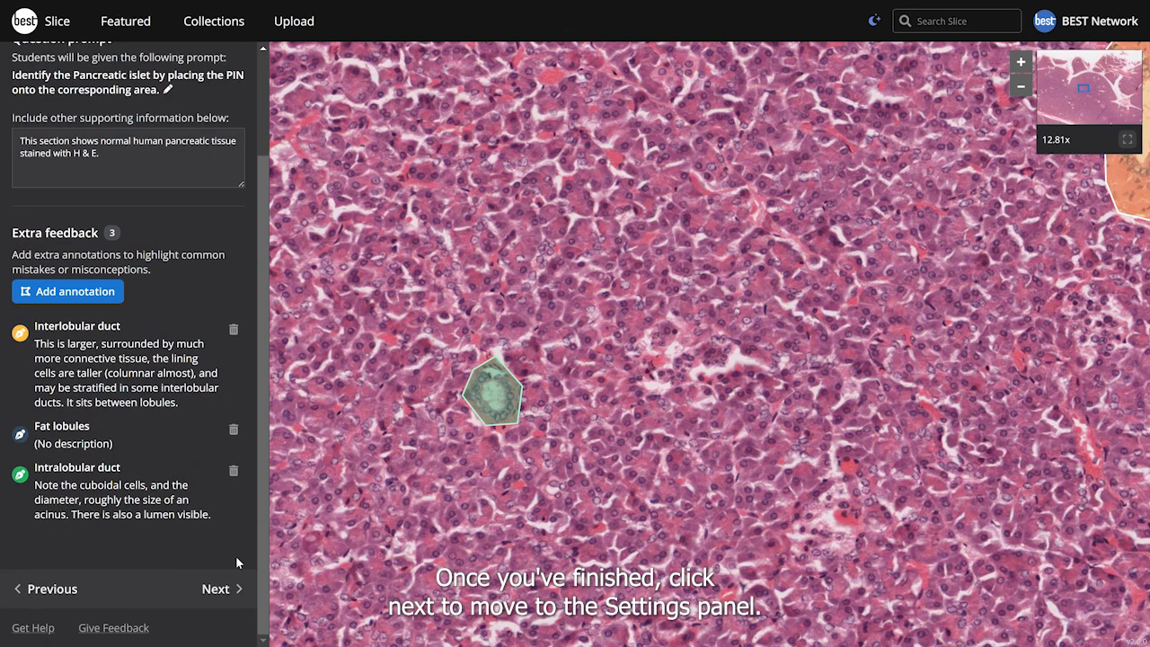
pyautogui.click(221, 588)
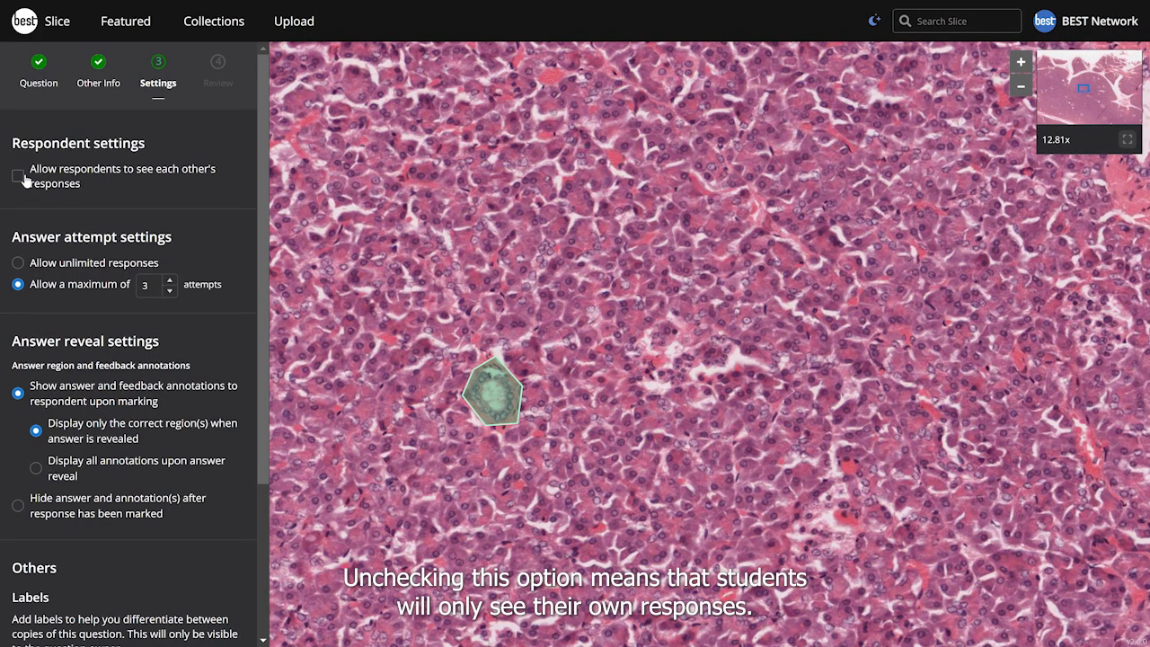
pyautogui.click(26, 181)
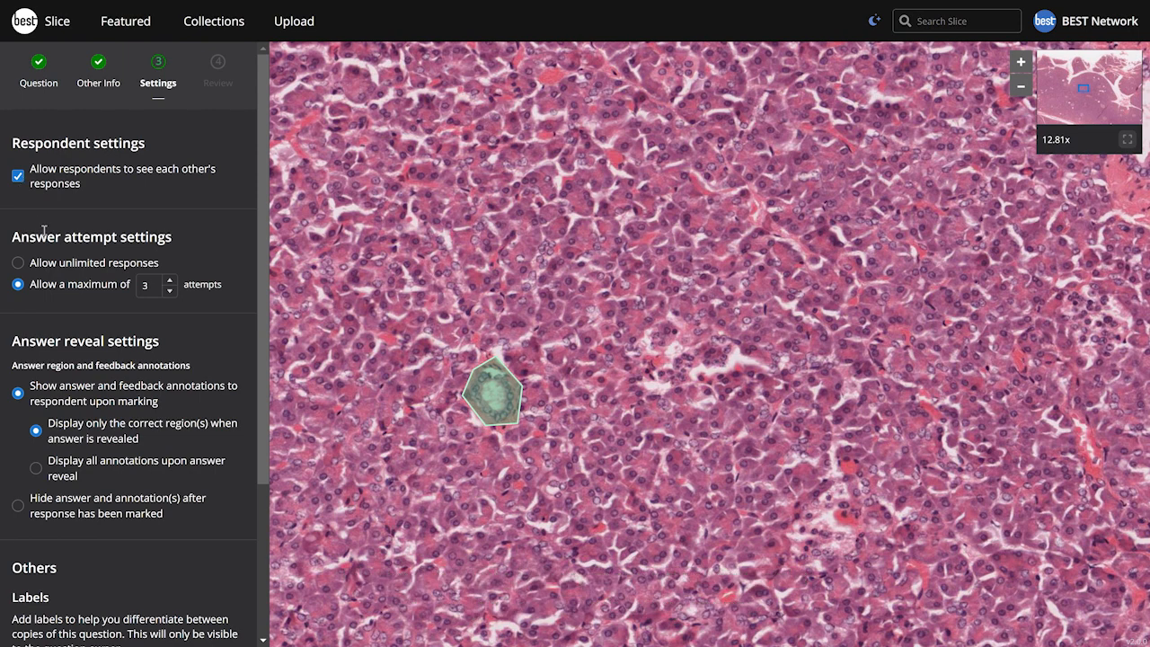
pyautogui.click(25, 265)
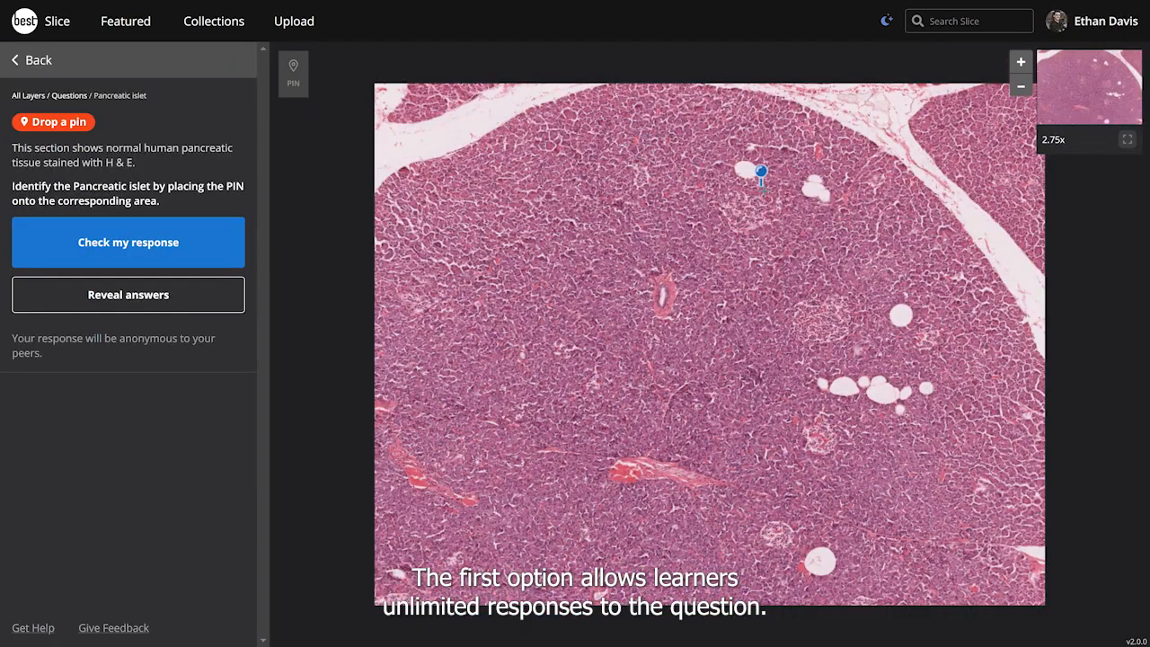
# Step: In a learner's view, move the pin onto the upper fat lobule cluster, check the response and reveal the answers
pyautogui.moveTo(761, 178); pyautogui.dragTo(815, 173)
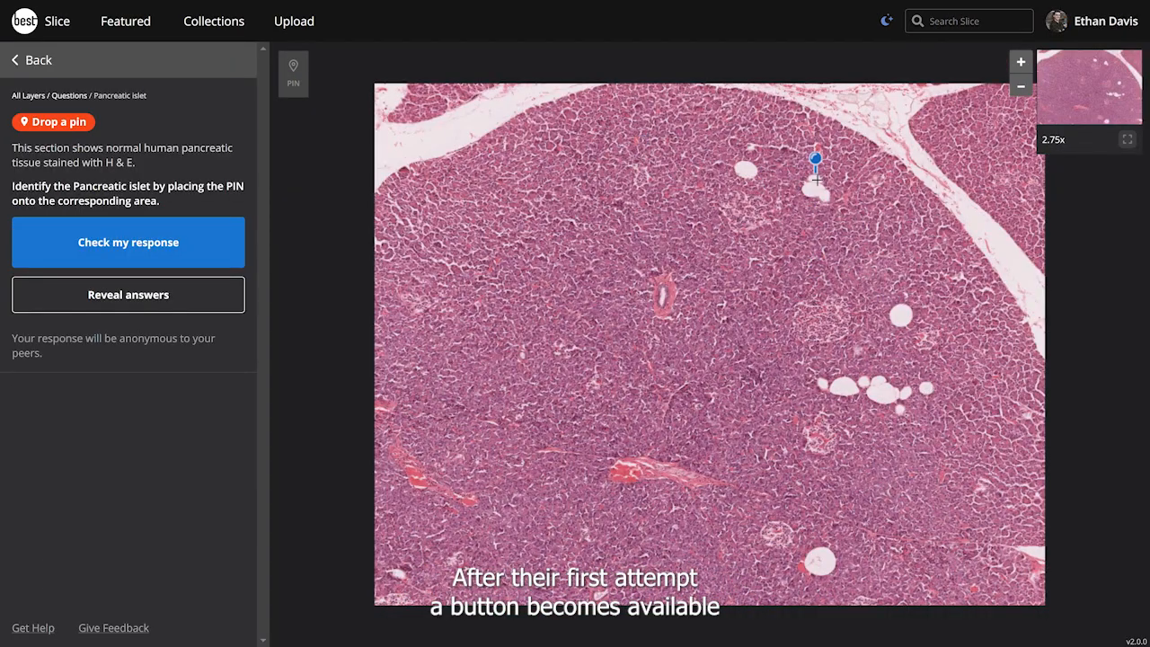
pyautogui.click(163, 263)
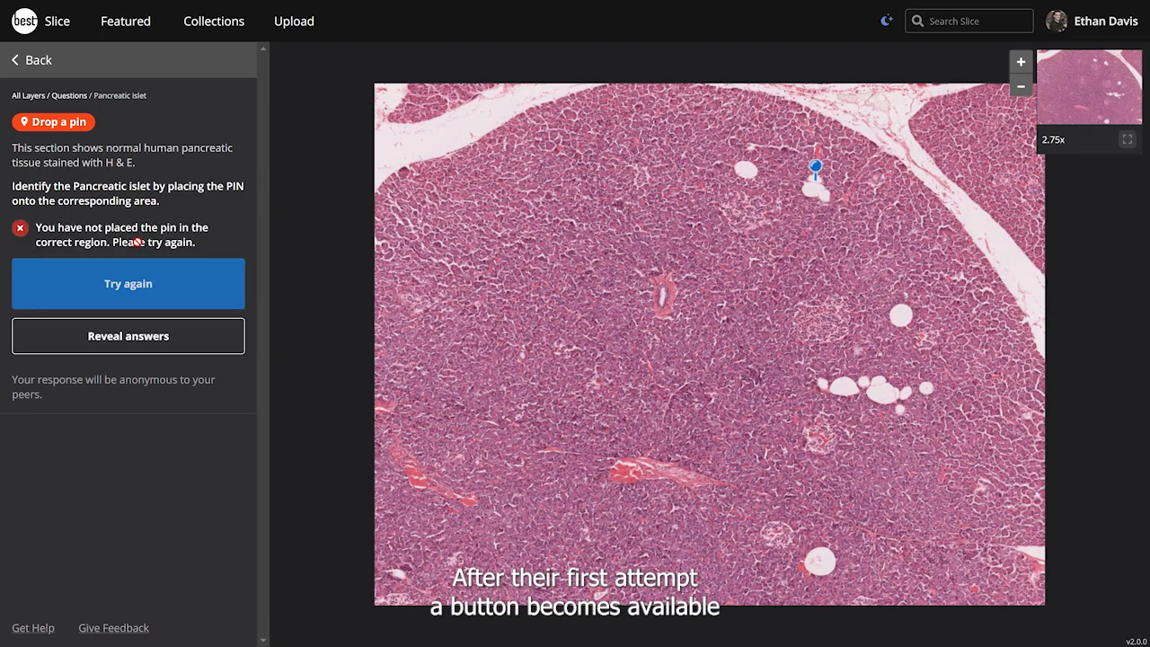
pyautogui.click(152, 338)
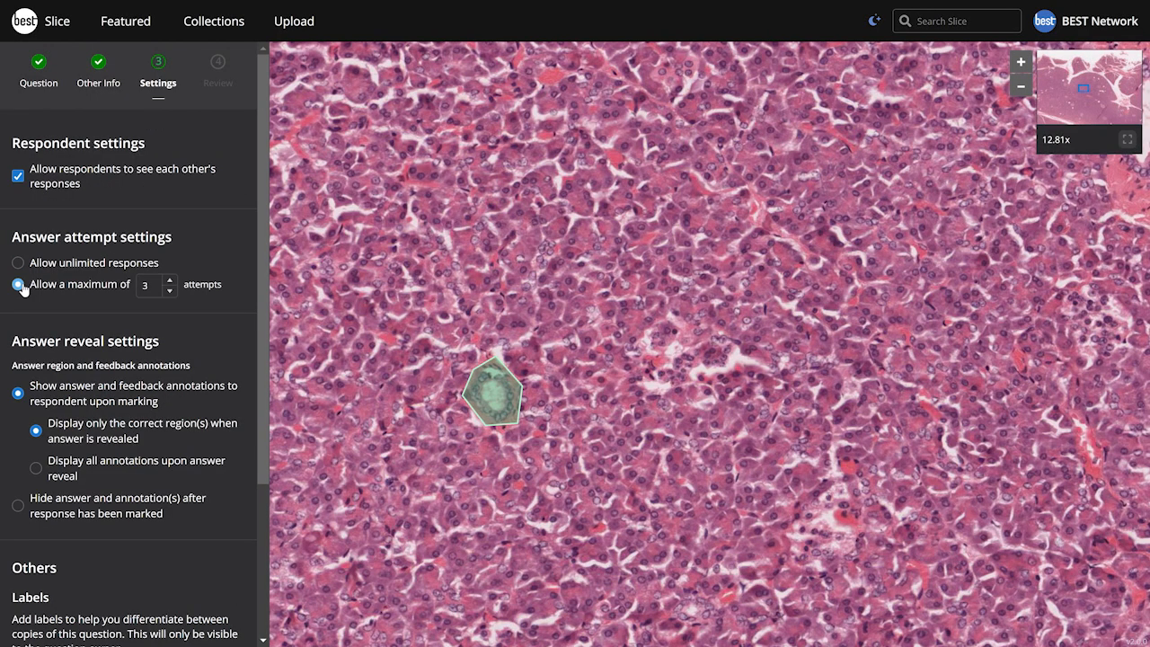
# Step: Limit the question to a maximum of 3 answer attempts
pyautogui.click(169, 280)
pyautogui.click(169, 289)
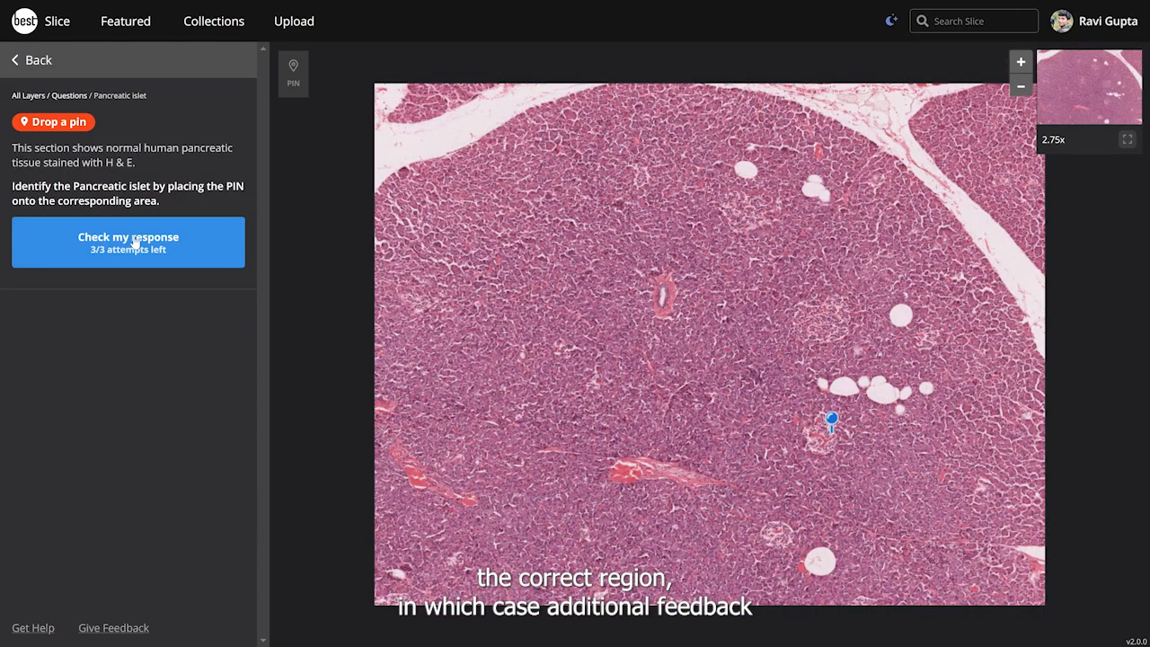
# Step: Check the learner's pin response and show the Interlobular duct, Fat lobules and Intralobular duct feedback annotations
pyautogui.click(130, 241)
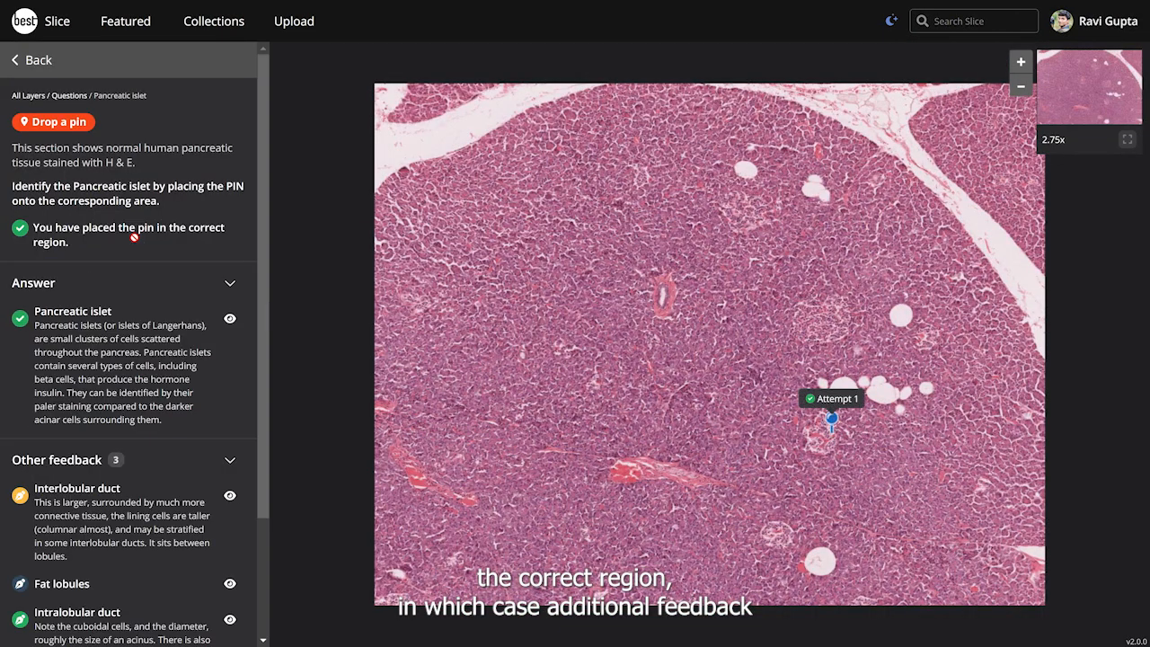
pyautogui.scroll(-3, 205, 377)
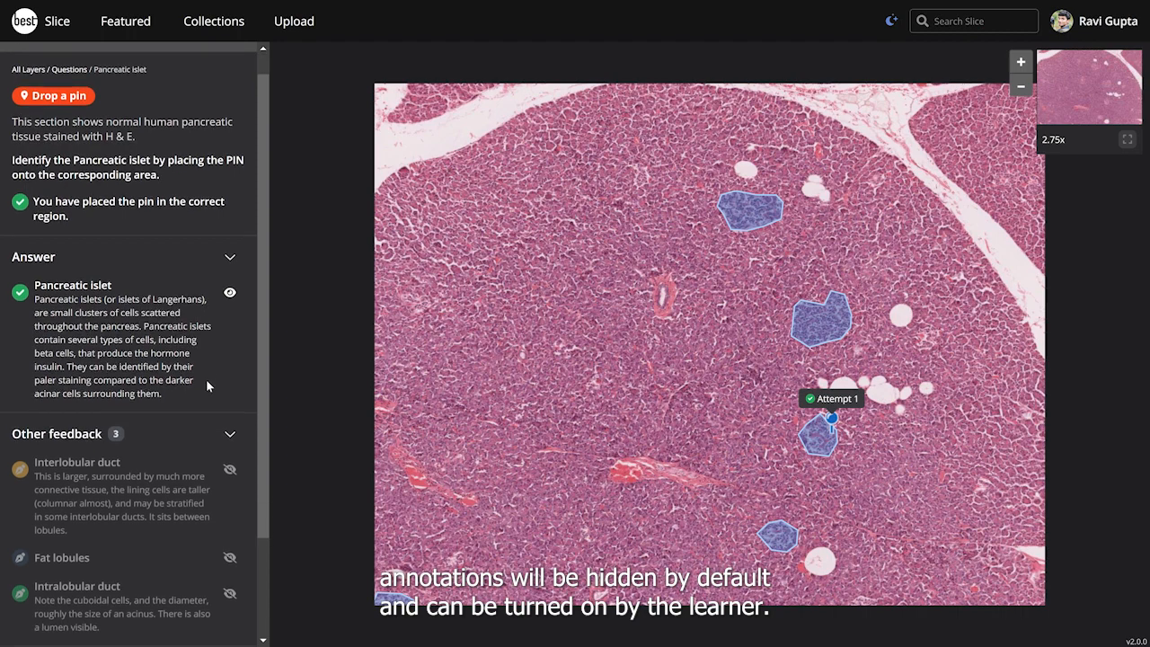
pyautogui.click(230, 344)
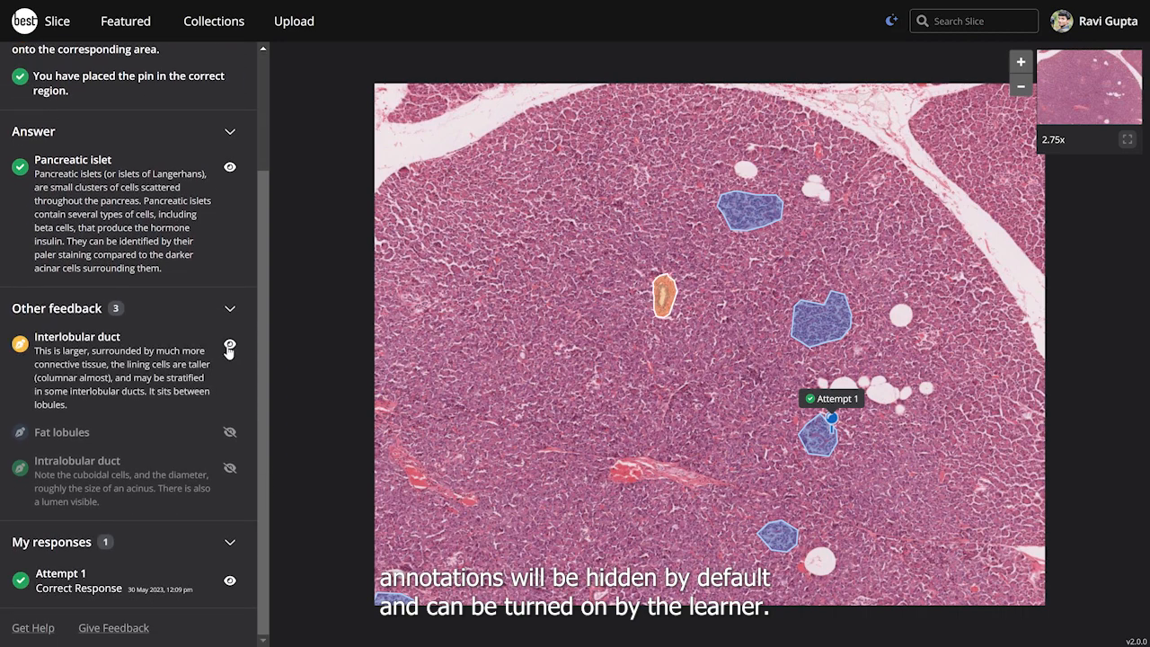
pyautogui.click(230, 432)
pyautogui.click(230, 469)
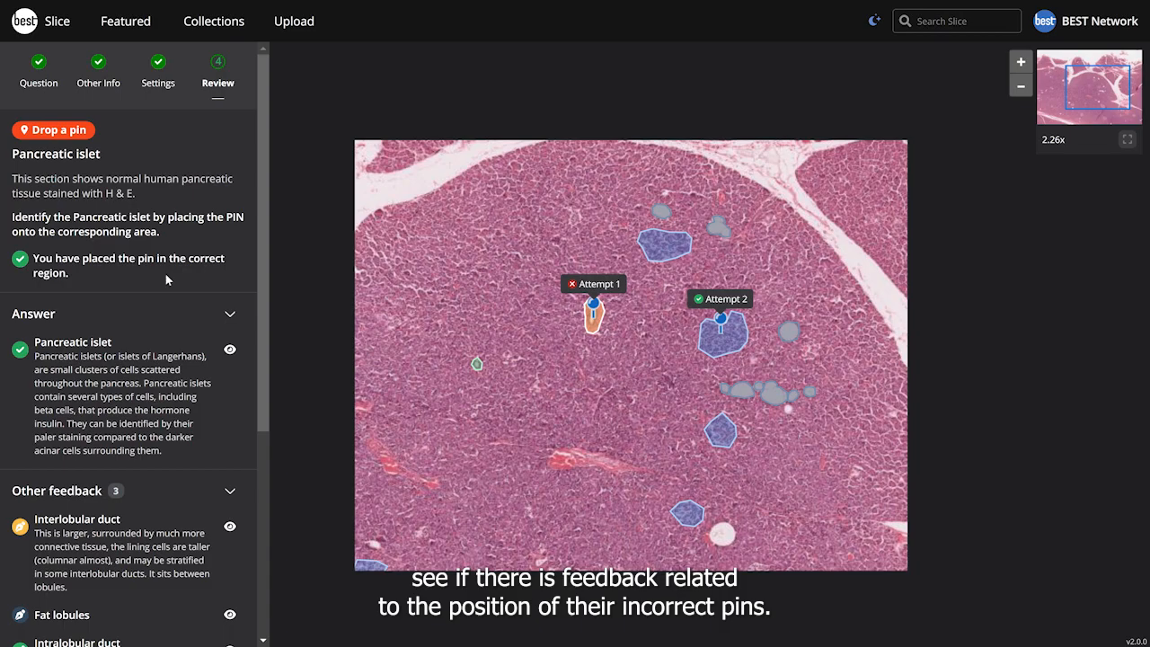
pyautogui.scroll(-3, 165, 278)
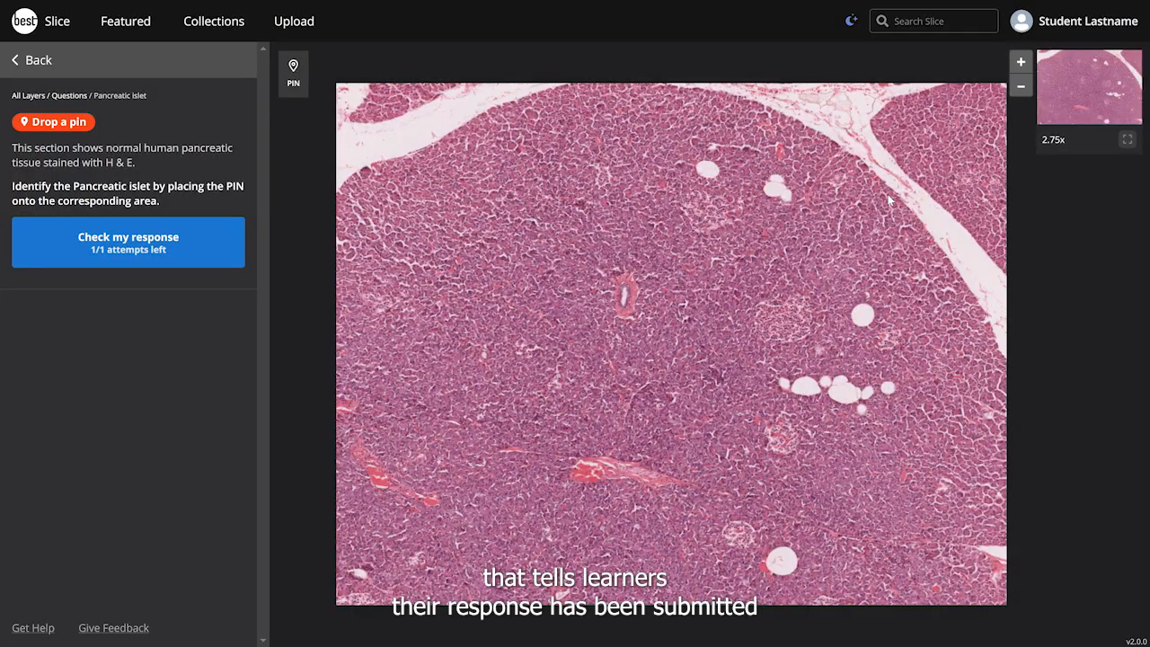
# Step: In the student's single-attempt view, place a pin on the uppermost pancreatic islet and submit the response
pyautogui.click(293, 70)
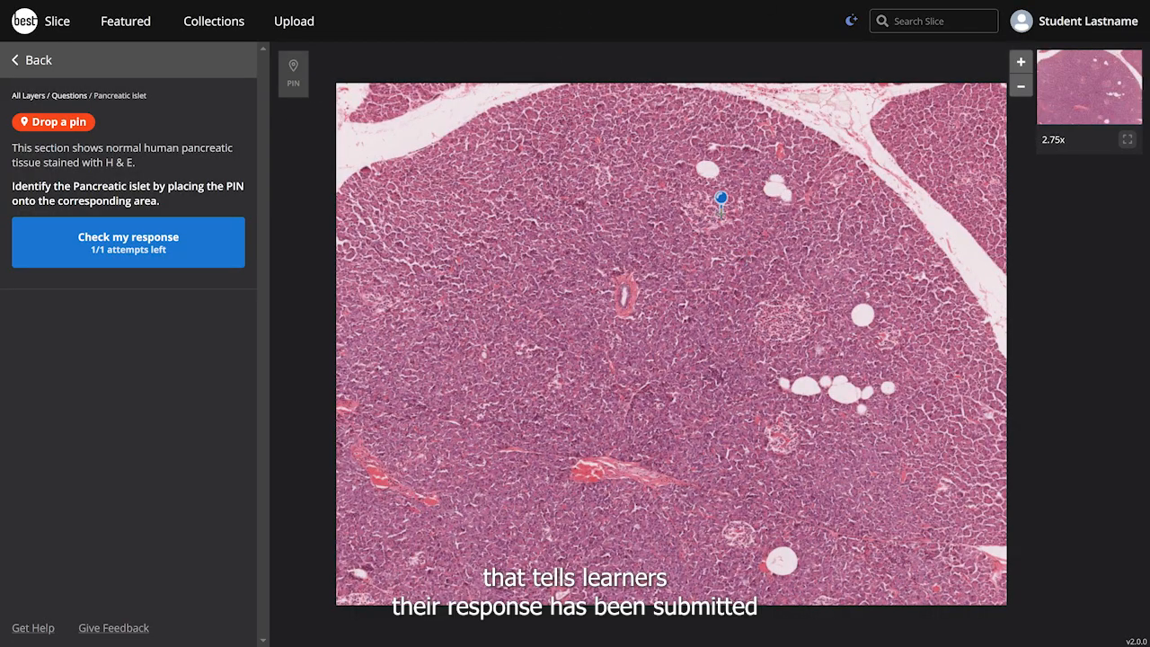
pyautogui.click(704, 212)
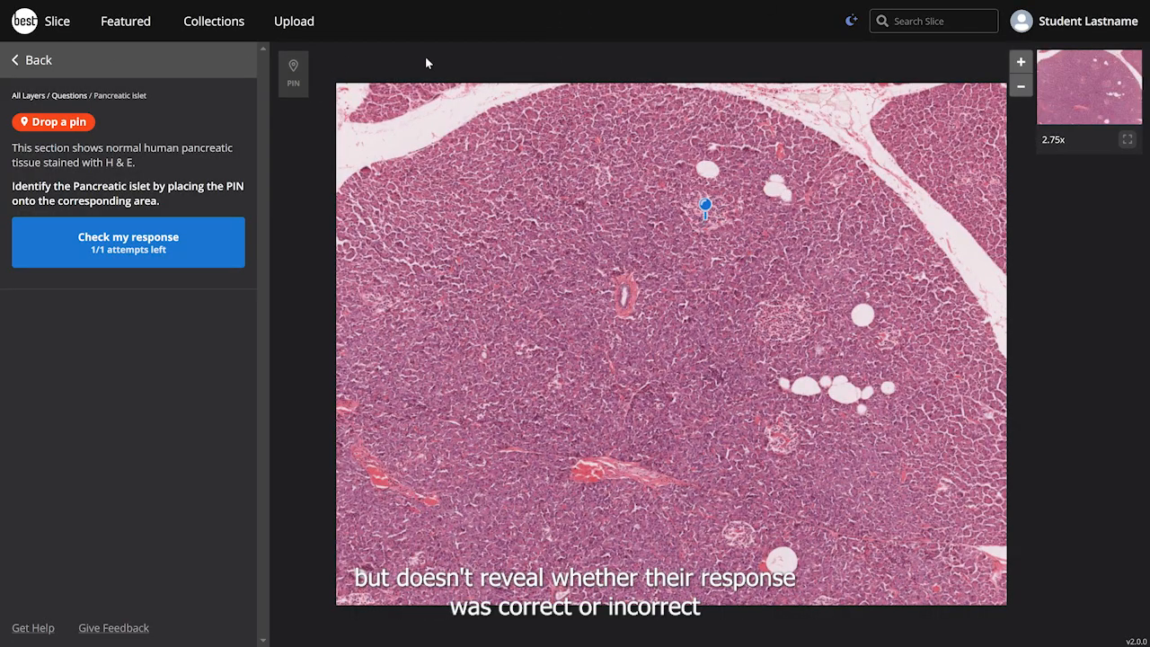
pyautogui.click(202, 232)
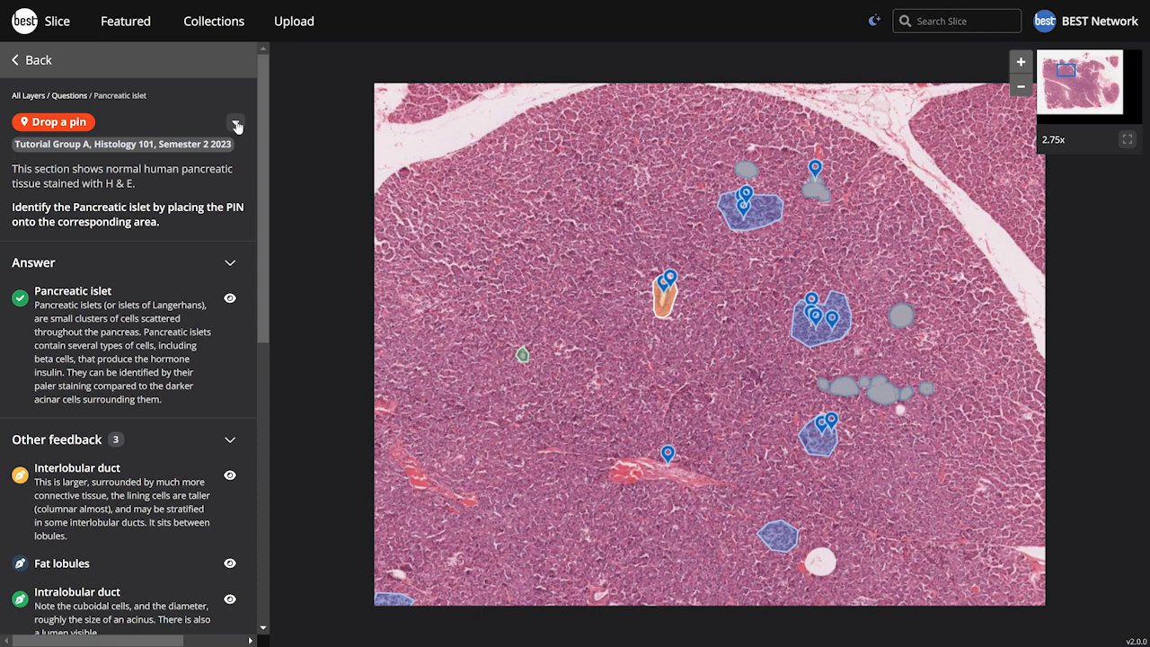
# Step: Export the responses of the Pancreatic islet question
pyautogui.click(235, 122)
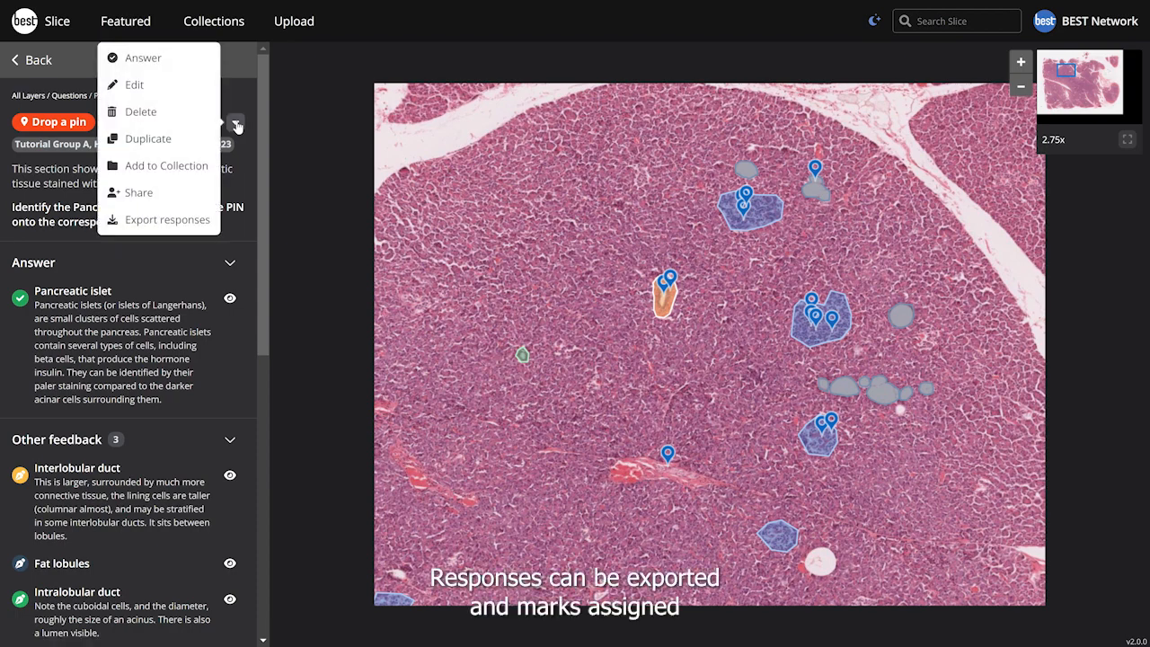
pyautogui.click(155, 223)
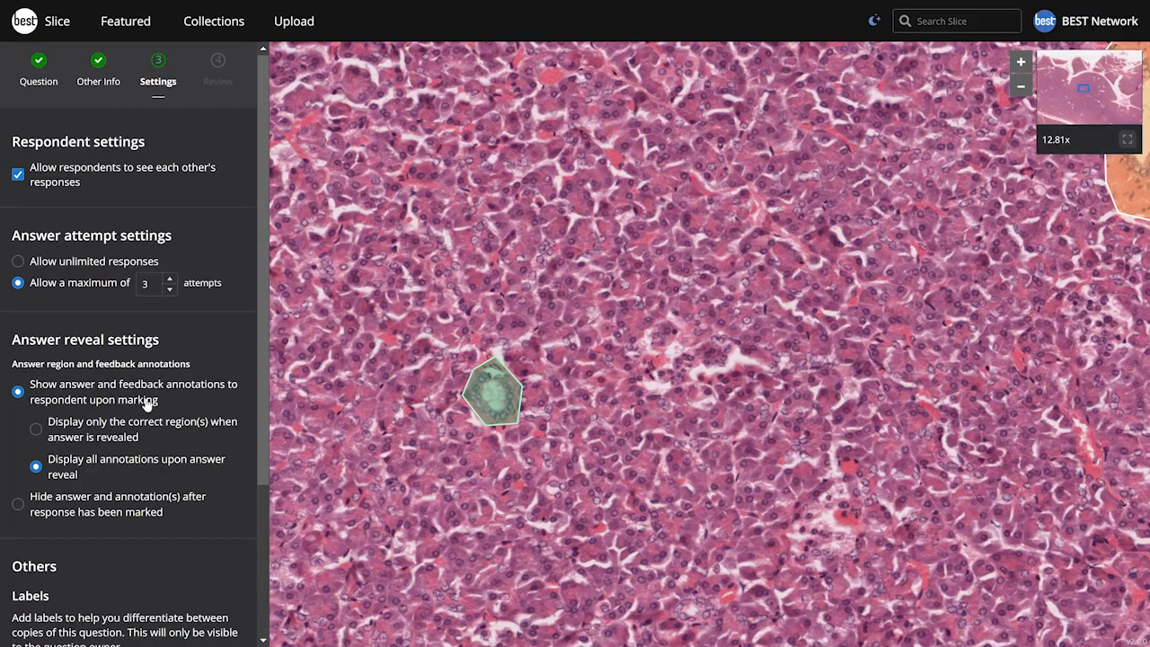
# Step: Label the question "Tutorial Group A", "Histology 101" and "Semester 2 2023", and proceed to its review
pyautogui.scroll(-3, 146, 403)
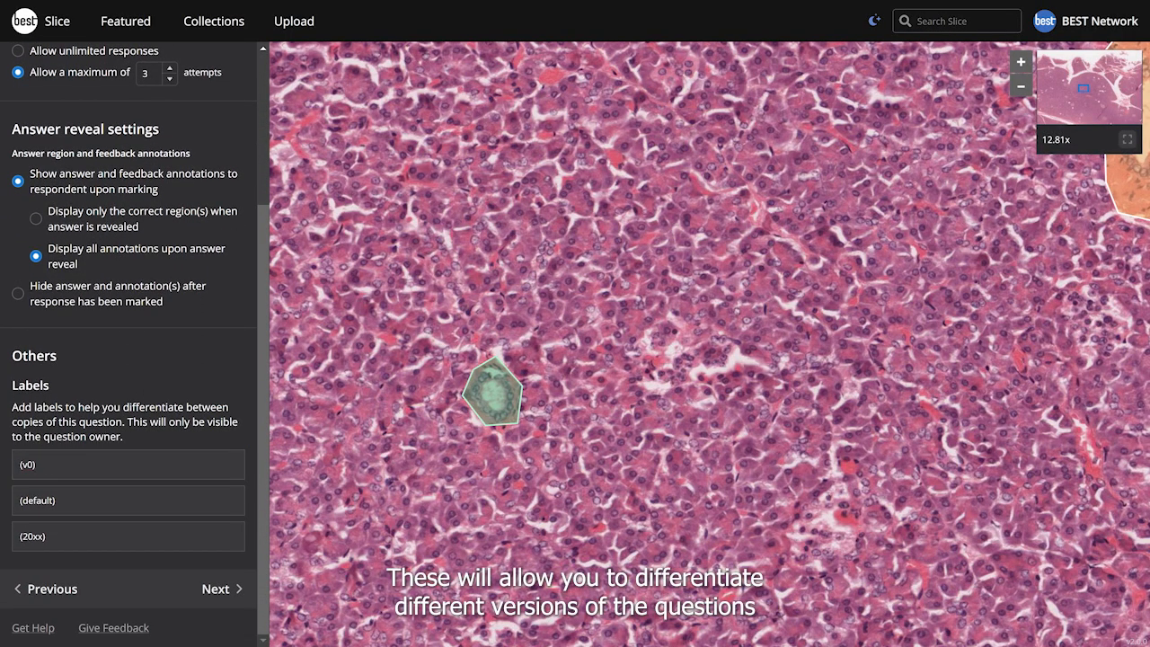
pyautogui.click(60, 466)
pyautogui.moveTo(60, 465); pyautogui.dragTo(15, 456)
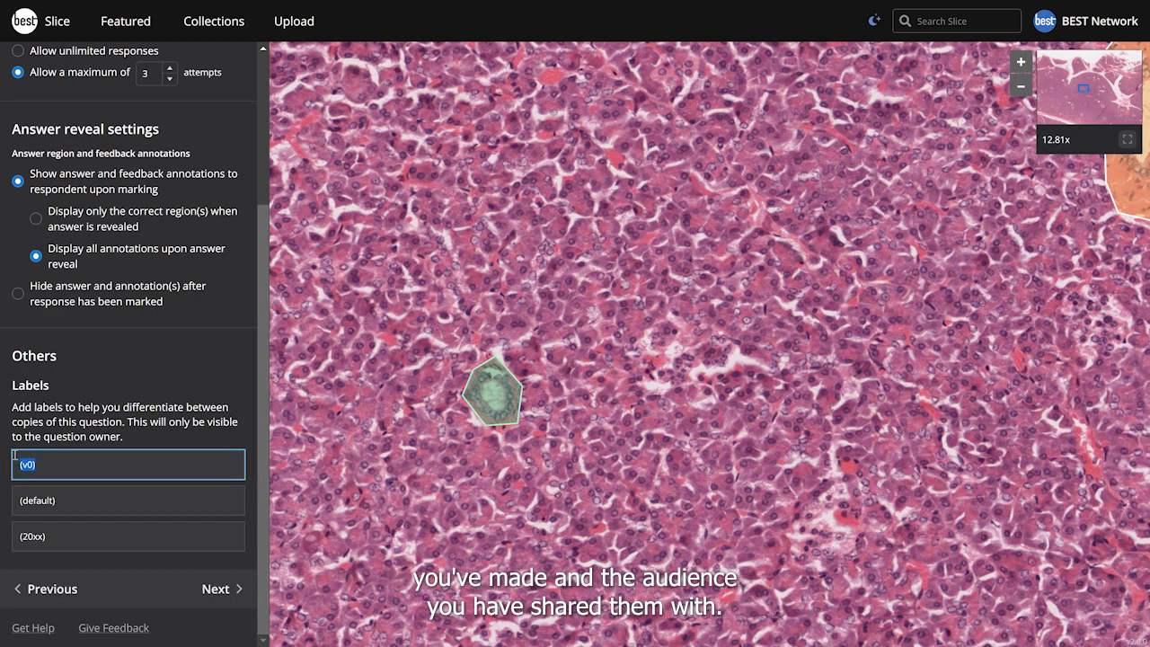
pyautogui.write('Tutorial Group A')
pyautogui.click(75, 490)
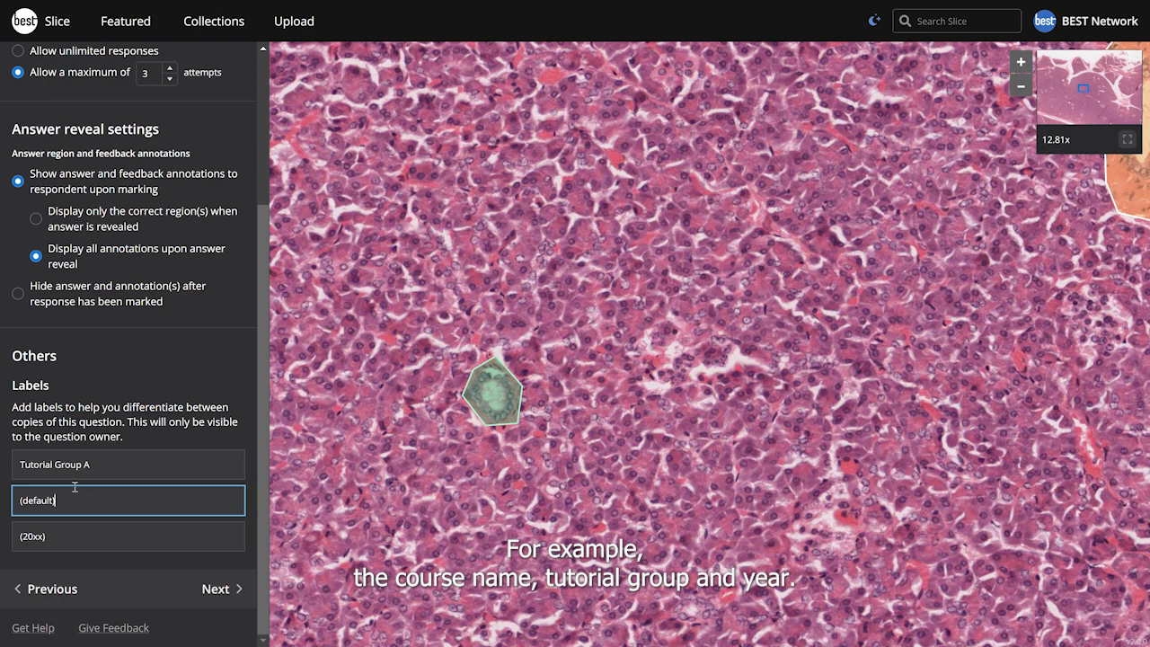
pyautogui.hotkey('ctrl', 'a')
pyautogui.write('Histology 101')
pyautogui.press('Tab')
pyautogui.write('Semester 2 2023')
pyautogui.click(237, 567)
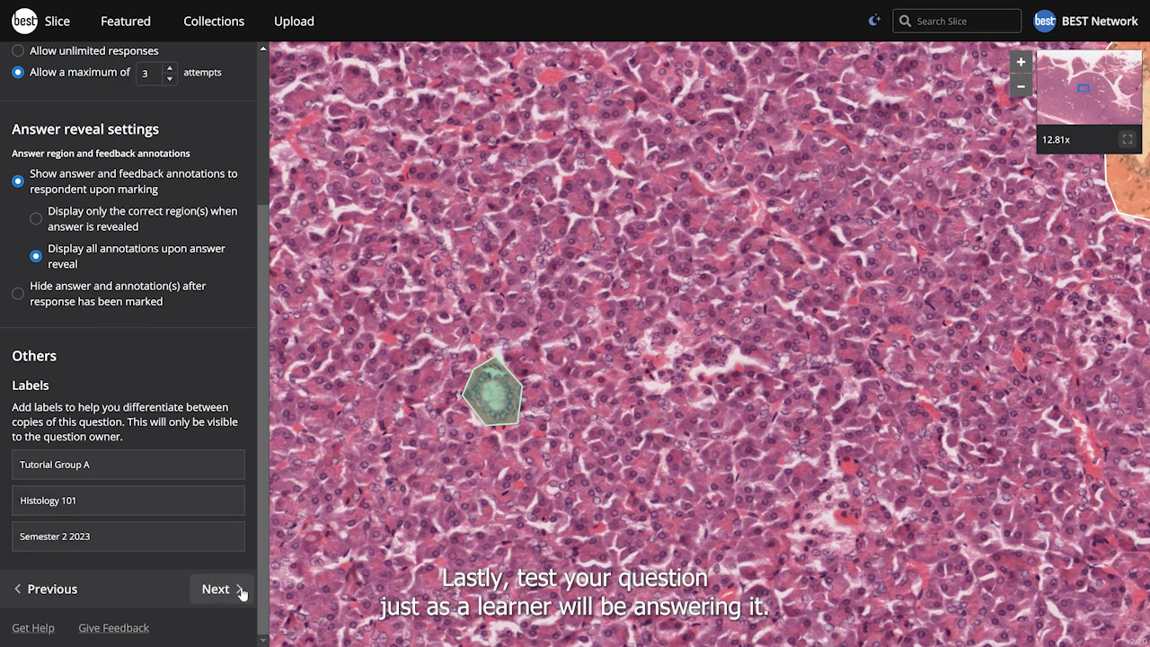
pyautogui.click(239, 590)
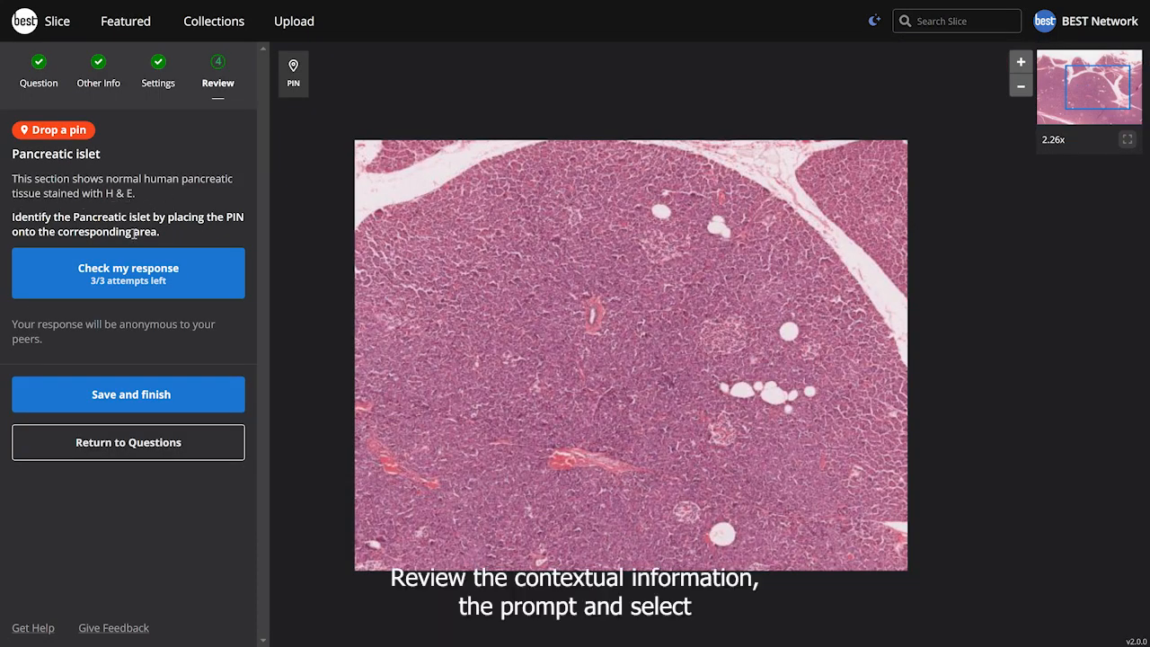
# Step: Test the question by placing a pin on the interlobular duct near the slide's centre and checking the response
pyautogui.click(292, 74)
pyautogui.moveTo(474, 195); pyautogui.dragTo(510, 239)
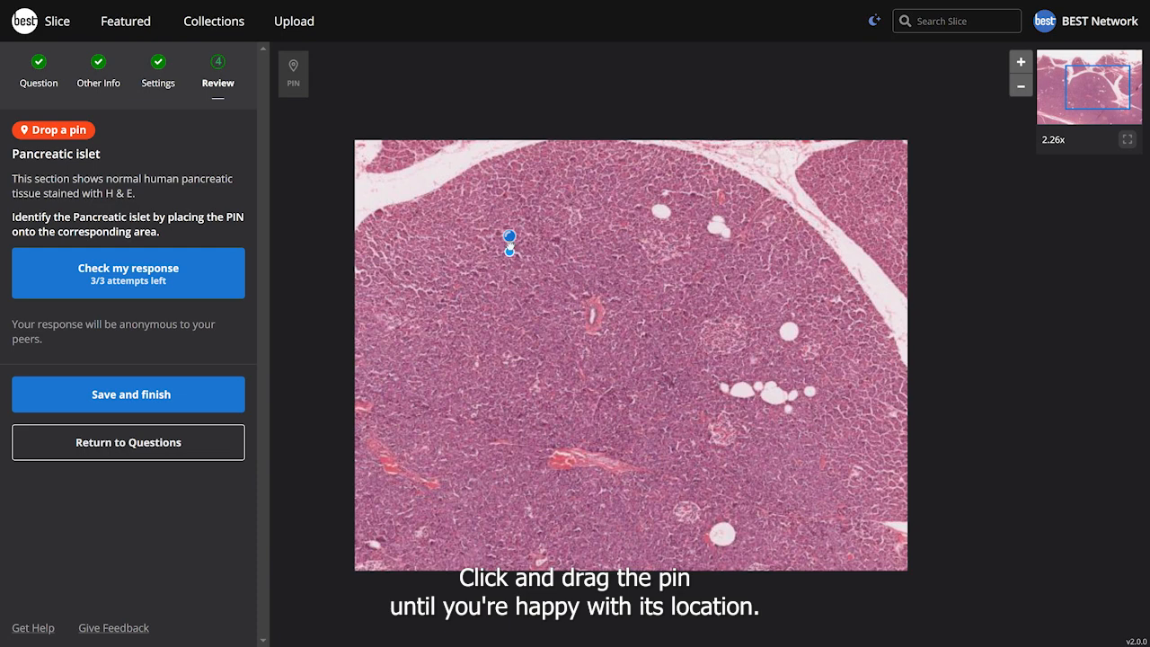
pyautogui.moveTo(510, 245); pyautogui.dragTo(593, 310)
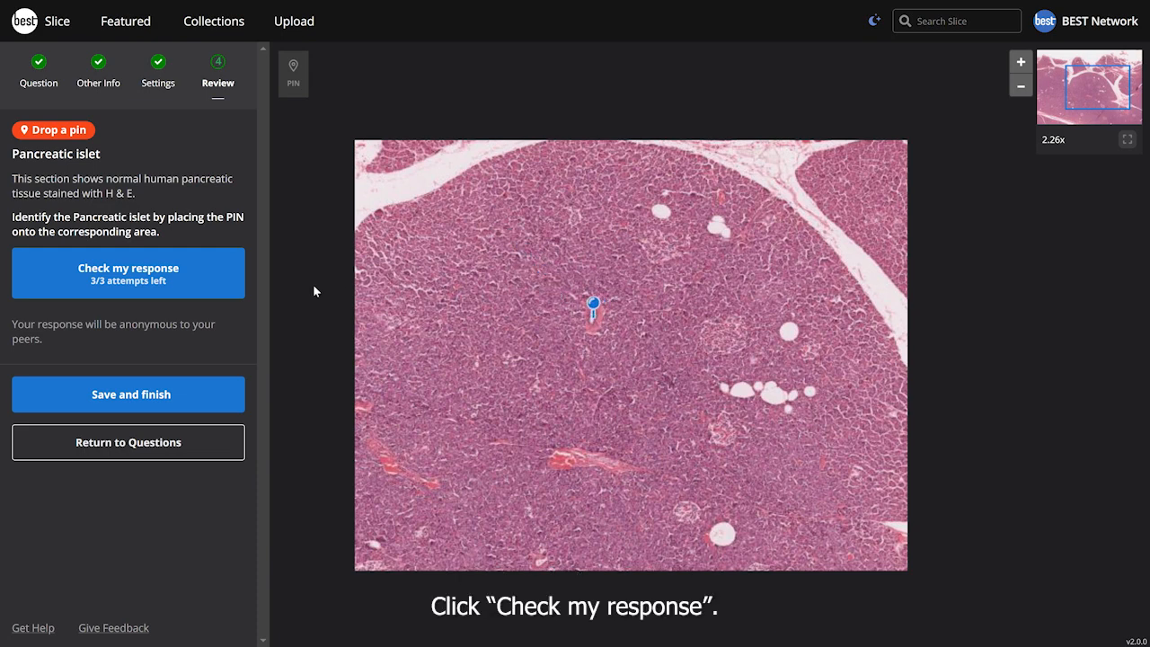
pyautogui.click(109, 274)
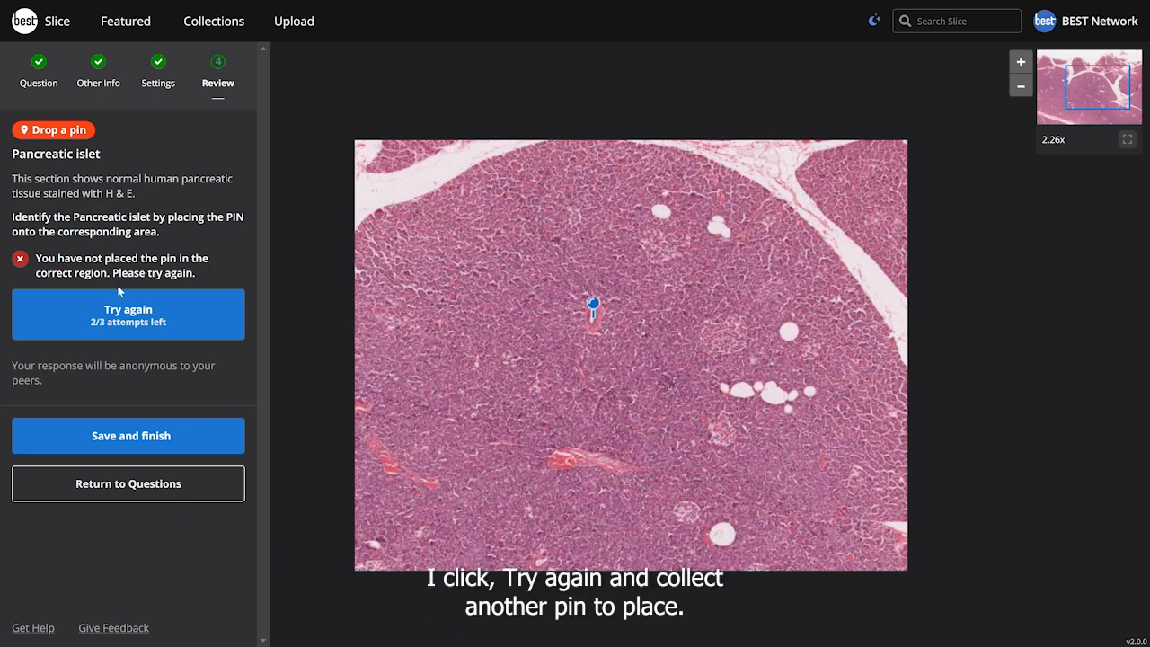
# Step: Try again with a pin on the large islet to the right of the interlobular duct, and check the response and feedback
pyautogui.click(134, 319)
pyautogui.moveTo(293, 87); pyautogui.dragTo(719, 325)
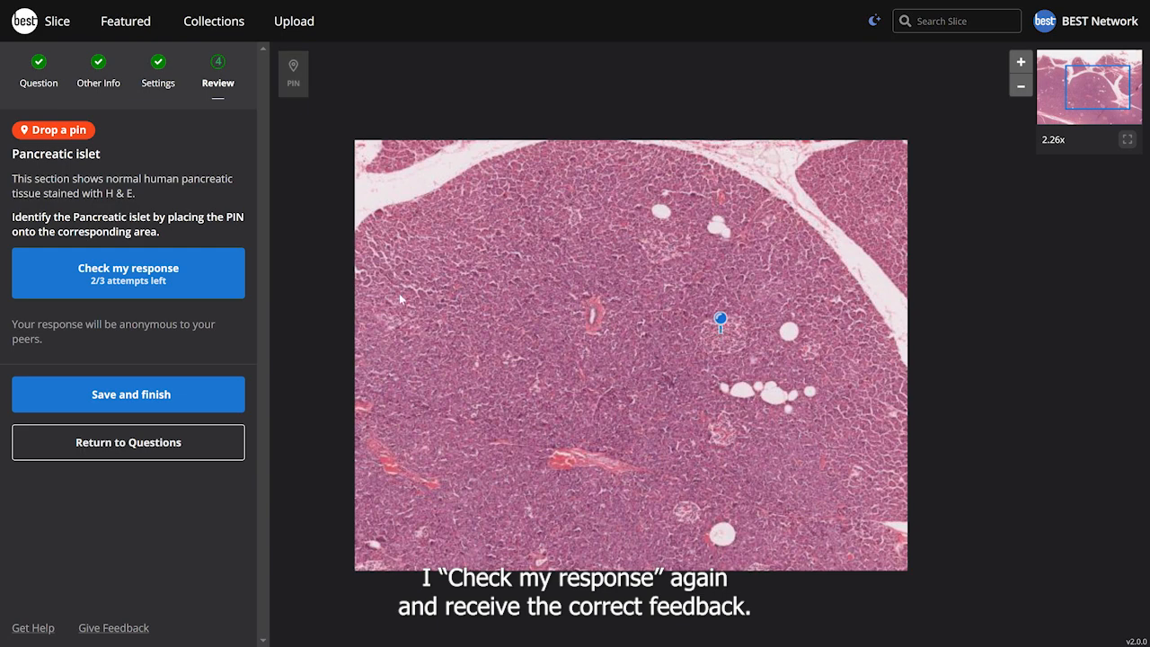
pyautogui.click(165, 280)
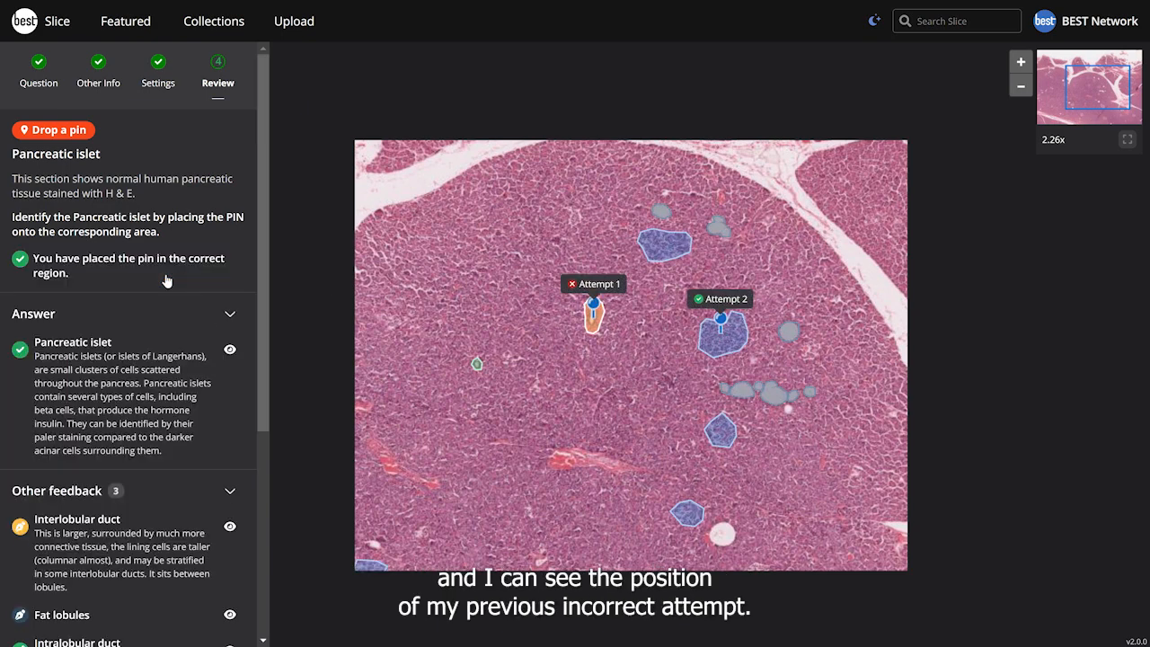
pyautogui.scroll(-5, 165, 280)
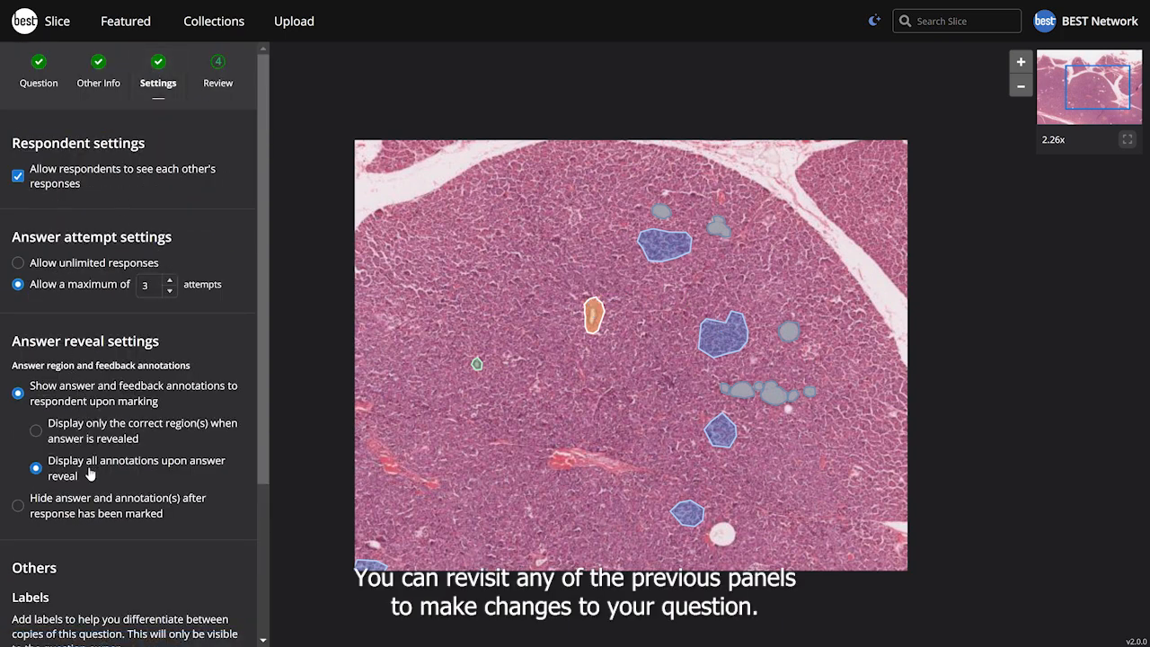
# Step: Save and finish the question from its review and return to the questions list
pyautogui.click(216, 94)
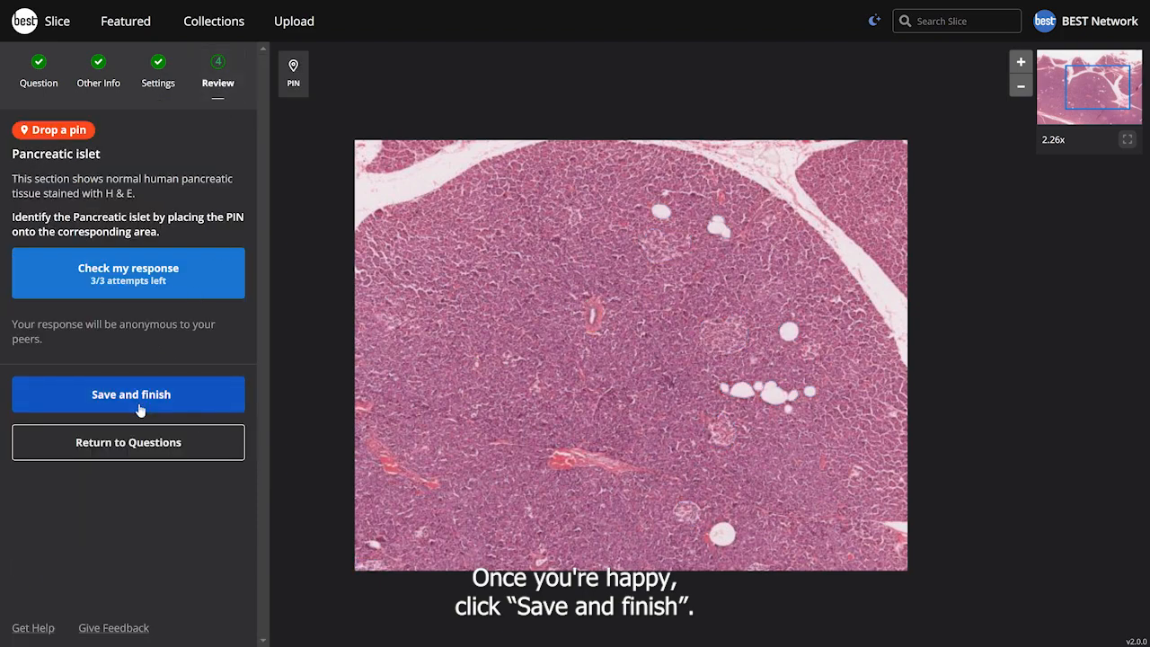
pyautogui.click(139, 395)
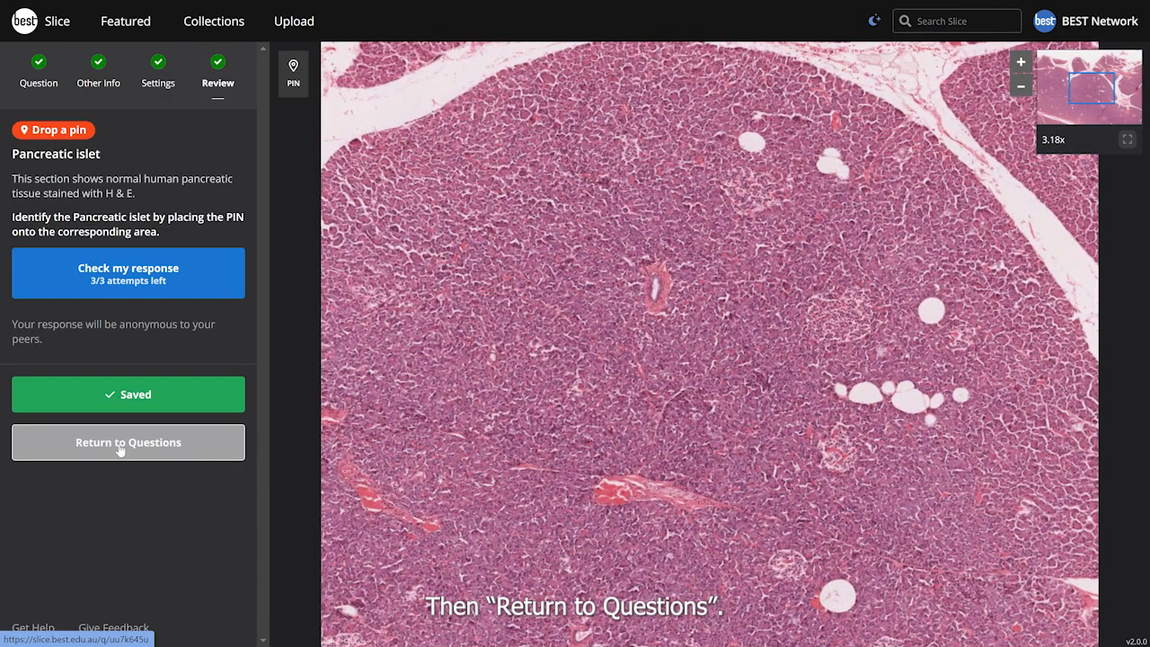
pyautogui.click(120, 449)
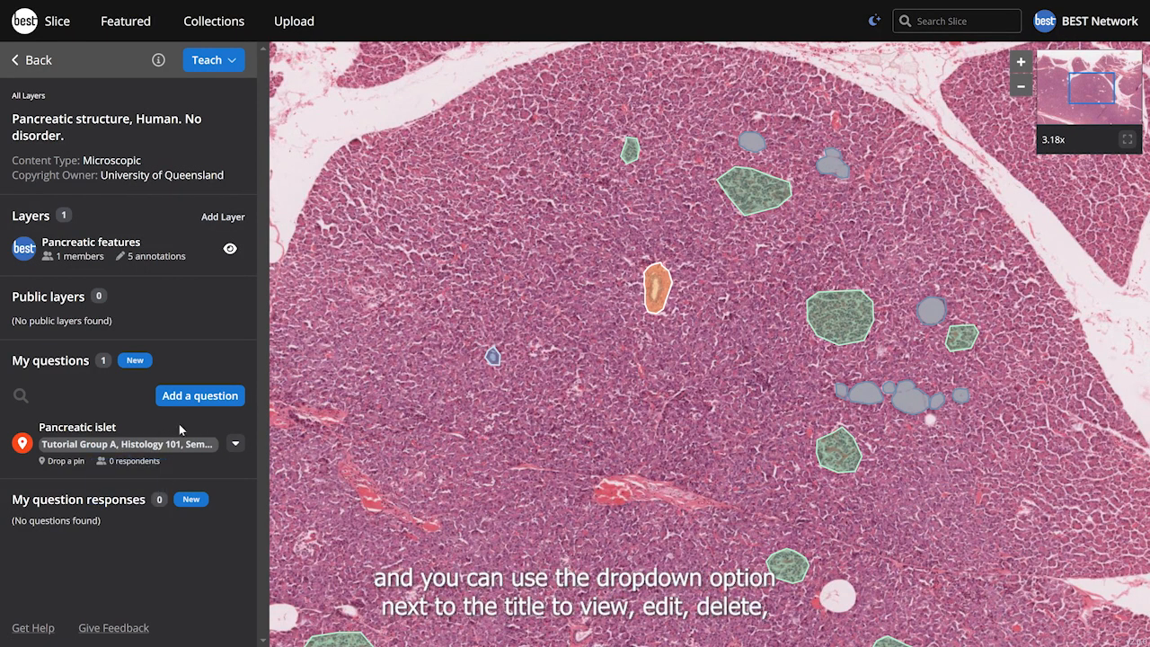
# Step: Open the available actions for the saved Pancreatic islet question
pyautogui.click(234, 443)
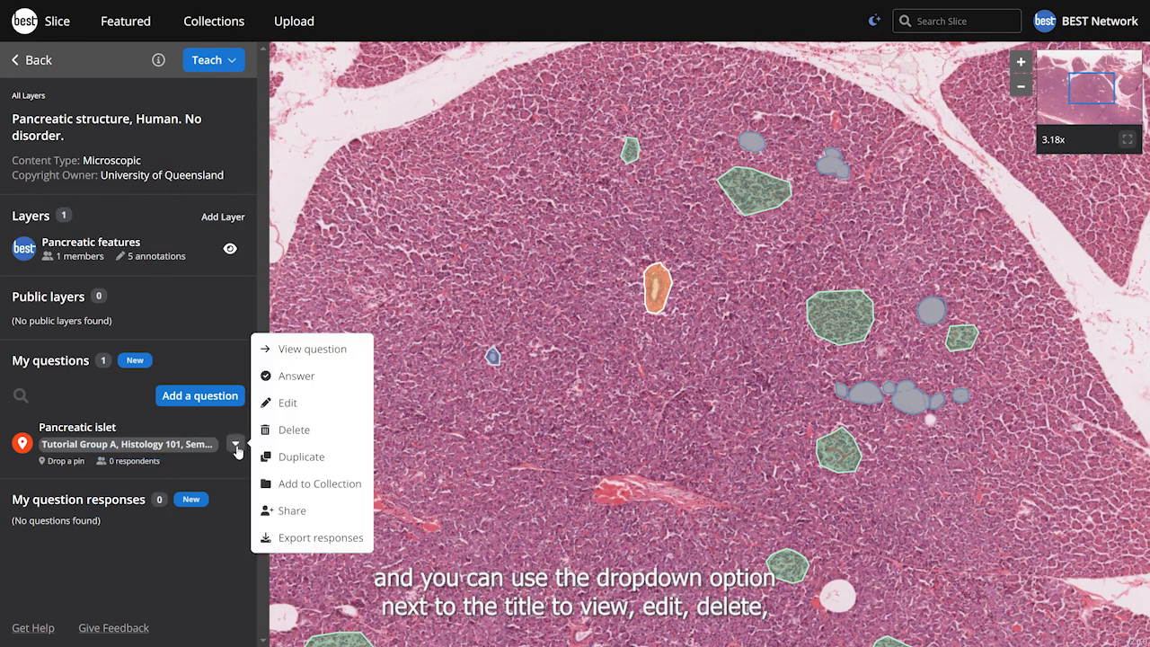